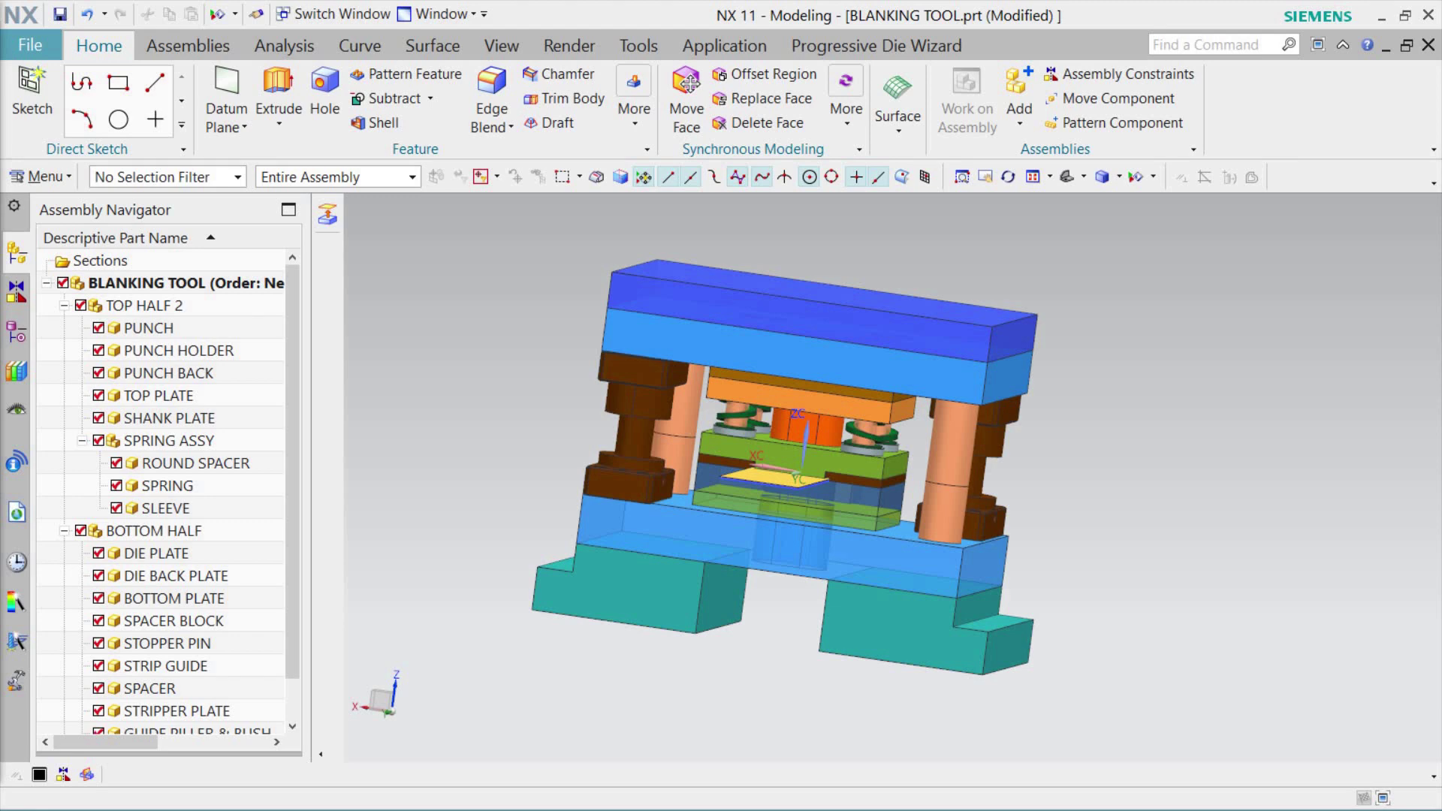
Step: Hide the top half, bottom half and COMPONENT 2 assemblies, leaving only the punch displayed, and examine its underside
{"action": "left_click", "coordinate": [80, 305]}
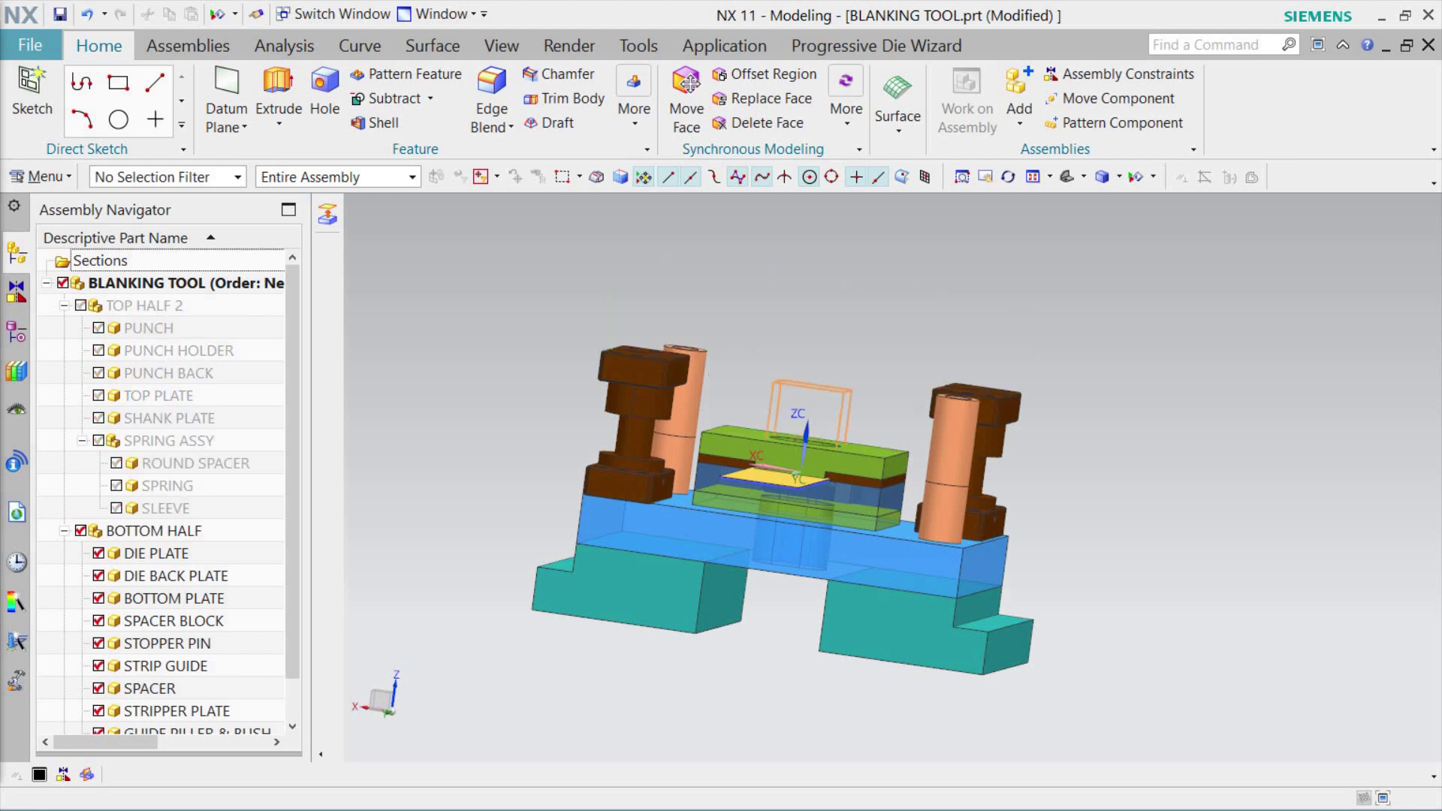
{"action": "left_click", "coordinate": [80, 530]}
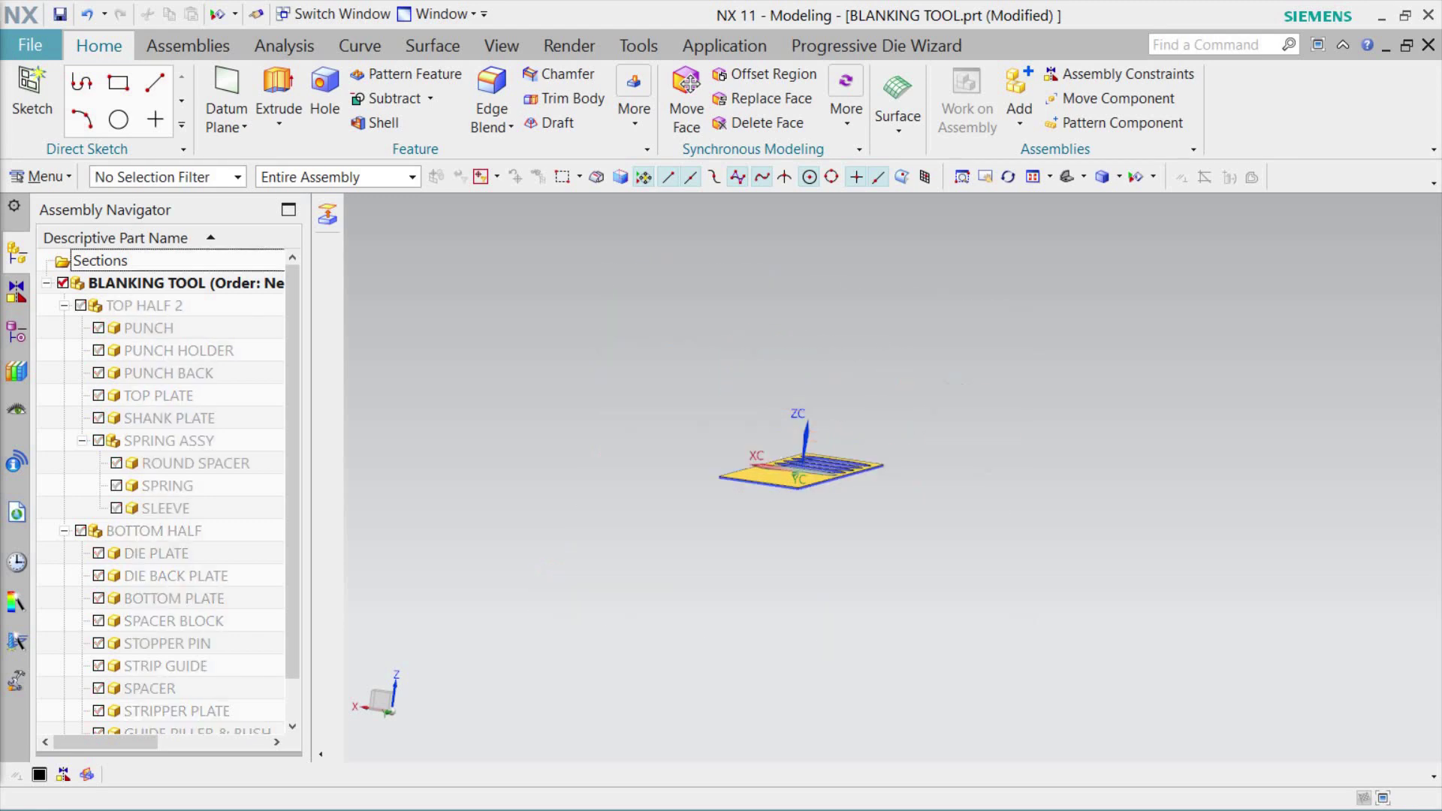
{"action": "left_click", "coordinate": [98, 327]}
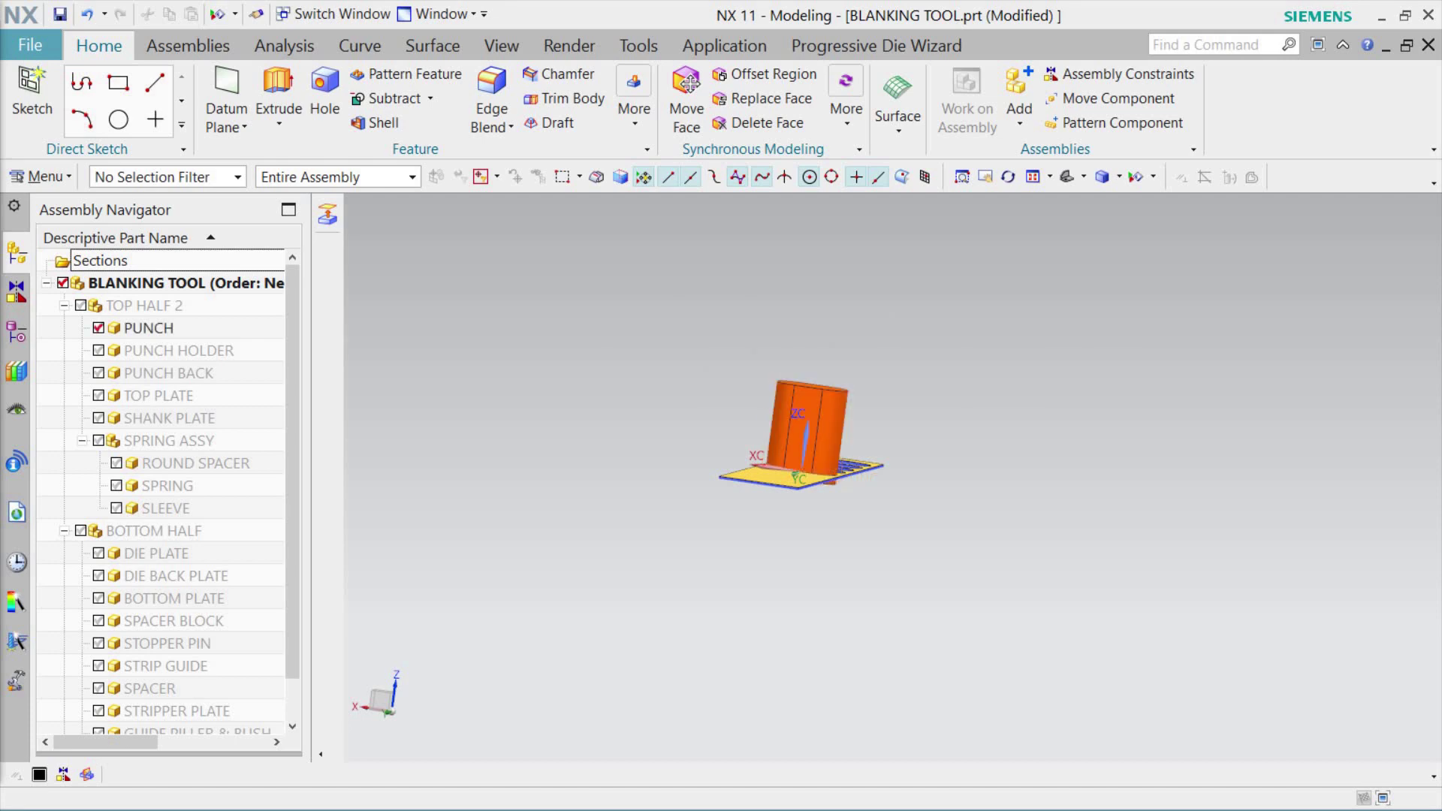
{"action": "scroll", "coordinate": [165, 489], "scroll_direction": "down", "scroll_amount": 1}
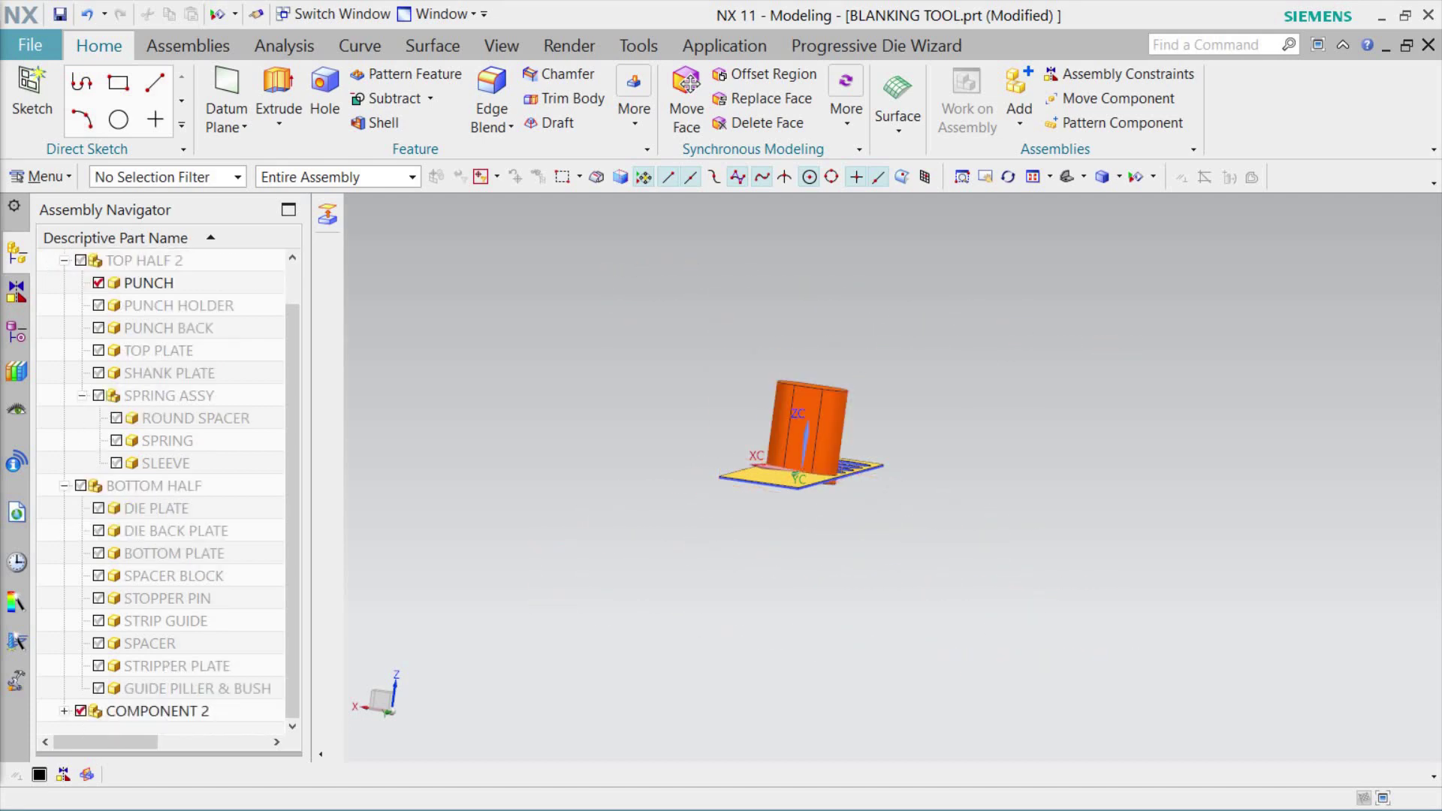
{"action": "left_click", "coordinate": [81, 711]}
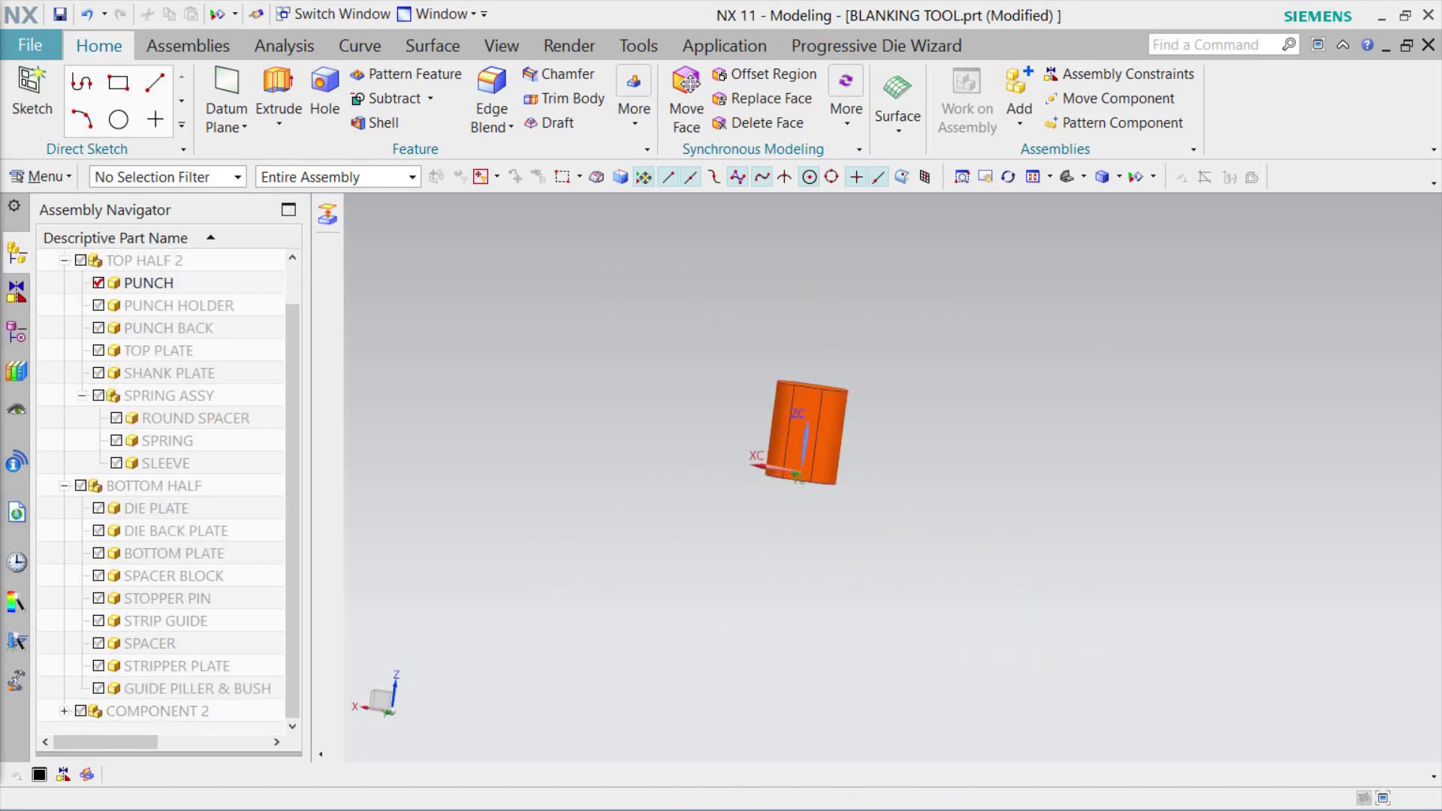
{"action": "middle_click_drag", "start_coordinate": [808, 432], "coordinate": [809, 409]}
{"action": "scroll", "coordinate": [730, 406], "scroll_direction": "up", "scroll_amount": 5}
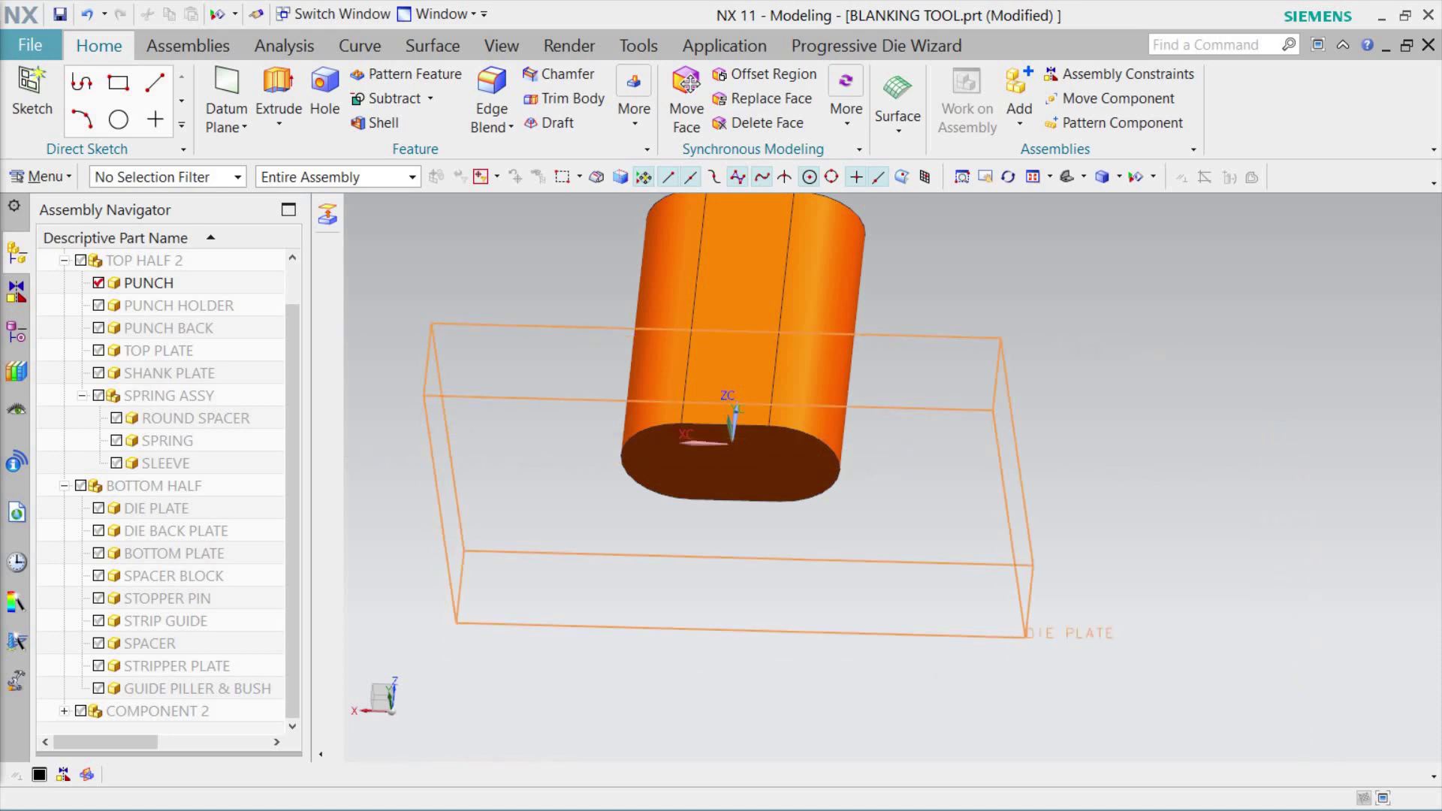
Step: Show the die plate beneath the punch and briefly hide the punch to inspect the die opening
{"action": "left_click", "coordinate": [1023, 633]}
{"action": "middle_click_drag", "start_coordinate": [863, 450], "coordinate": [864, 579]}
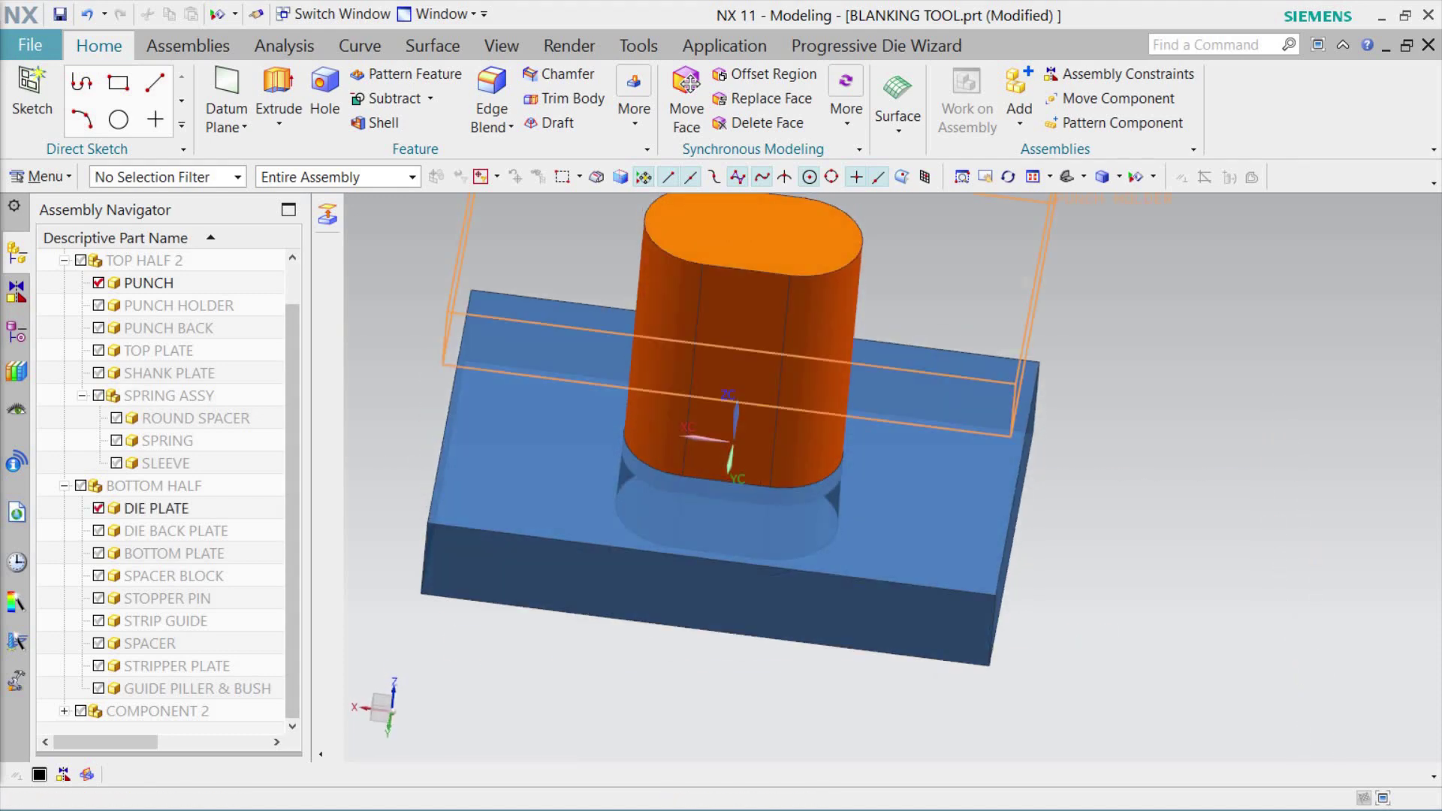
{"action": "key", "text": "ctrl+b"}
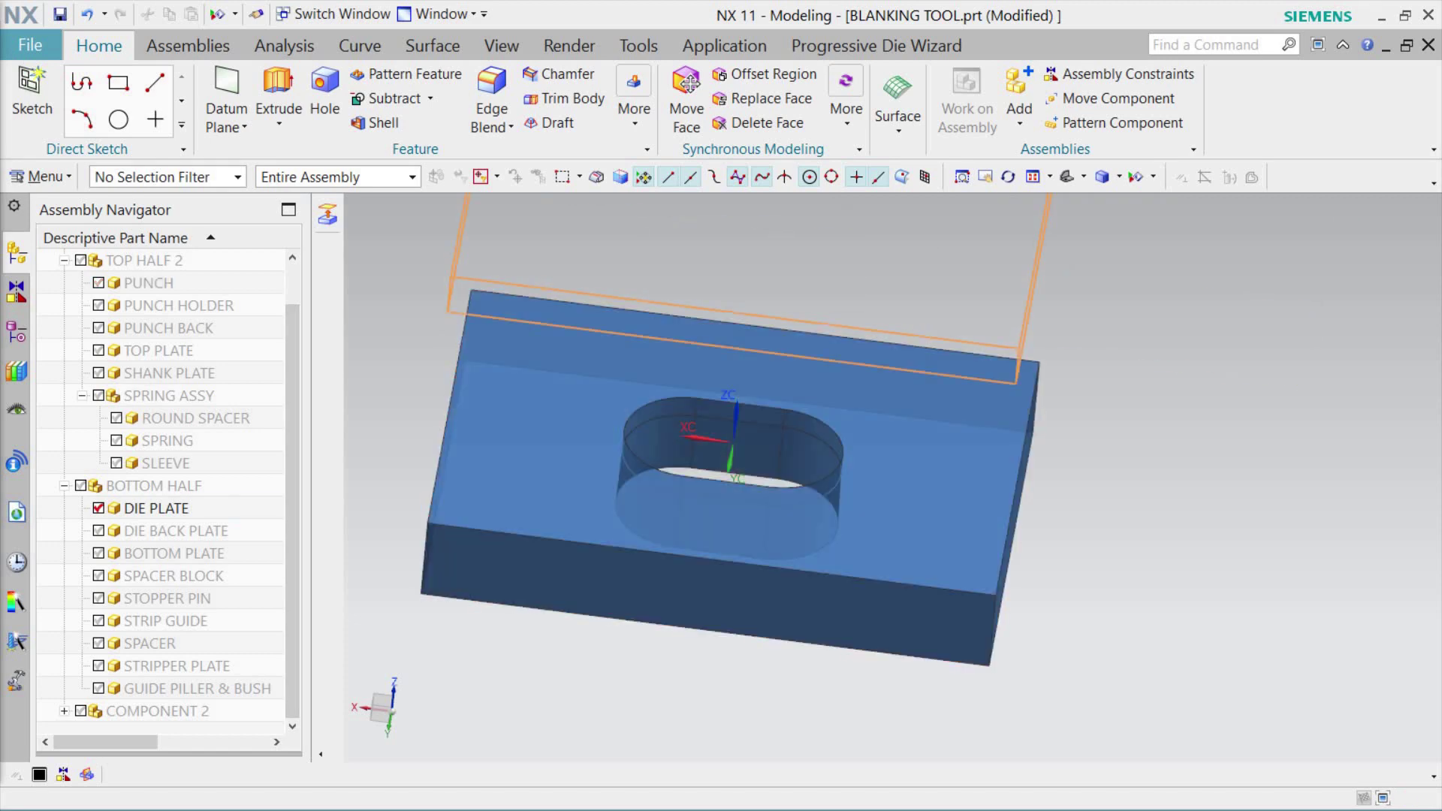
{"action": "key", "text": "ctrl+z"}
{"action": "middle_click_drag", "start_coordinate": [864, 579], "coordinate": [864, 518]}
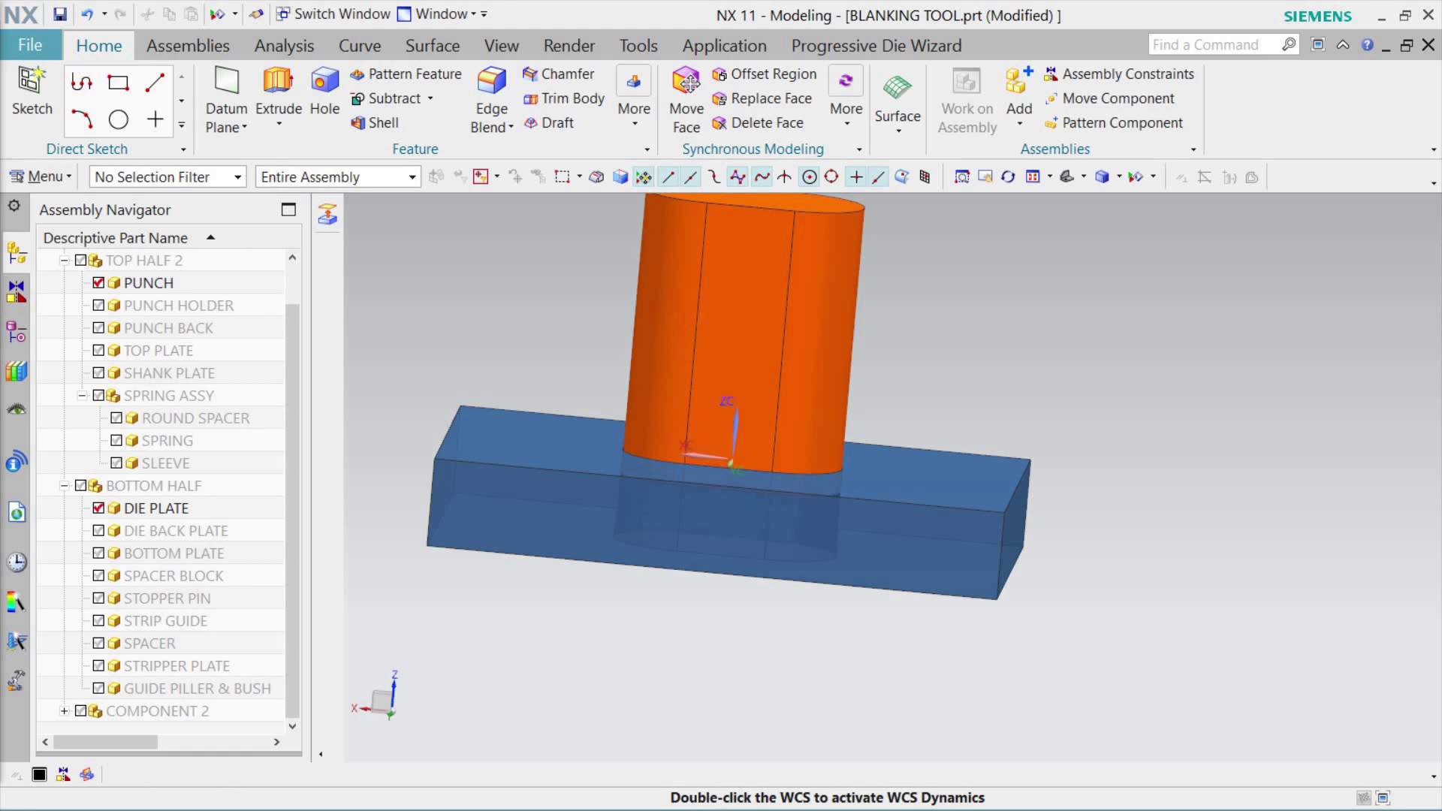
{"action": "scroll", "coordinate": [732, 451], "scroll_direction": "up", "scroll_amount": 3}
{"action": "middle_click_drag", "start_coordinate": [732, 451], "coordinate": [782, 548]}
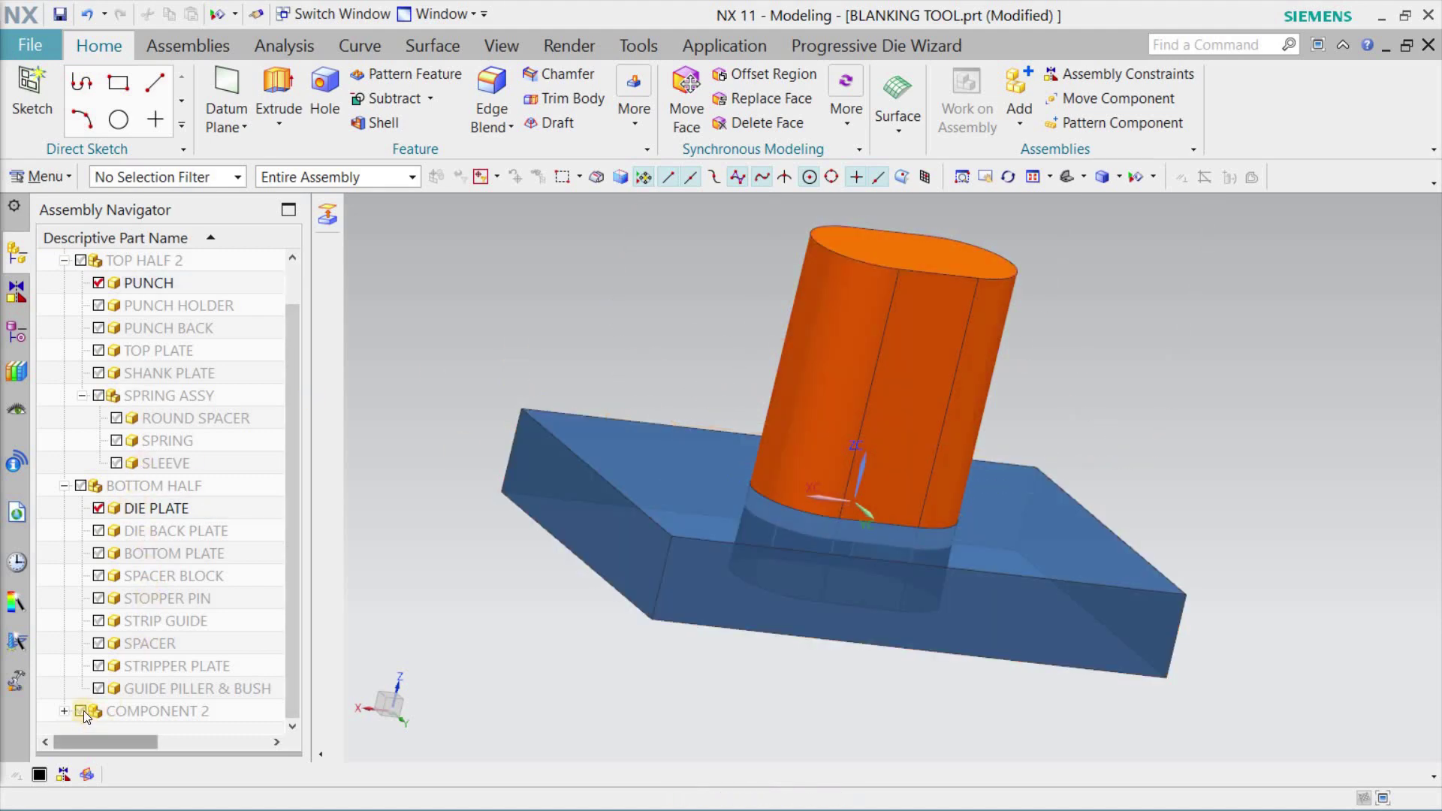
Step: Expand COMPONENT 2 and show its blank while keeping STRIP LAYOUT 2 hidden
{"action": "double_click", "coordinate": [113, 696]}
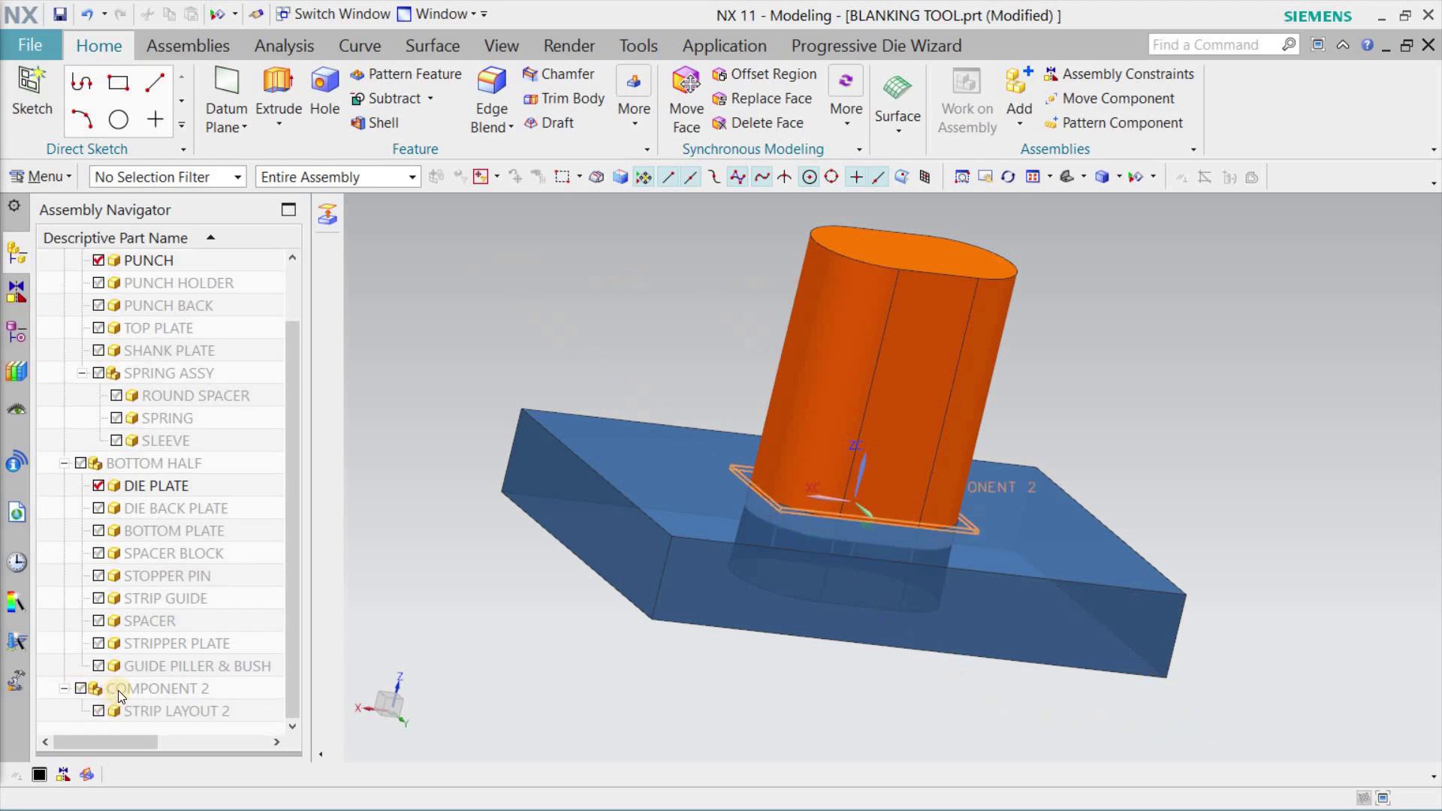
{"action": "left_click", "coordinate": [107, 688]}
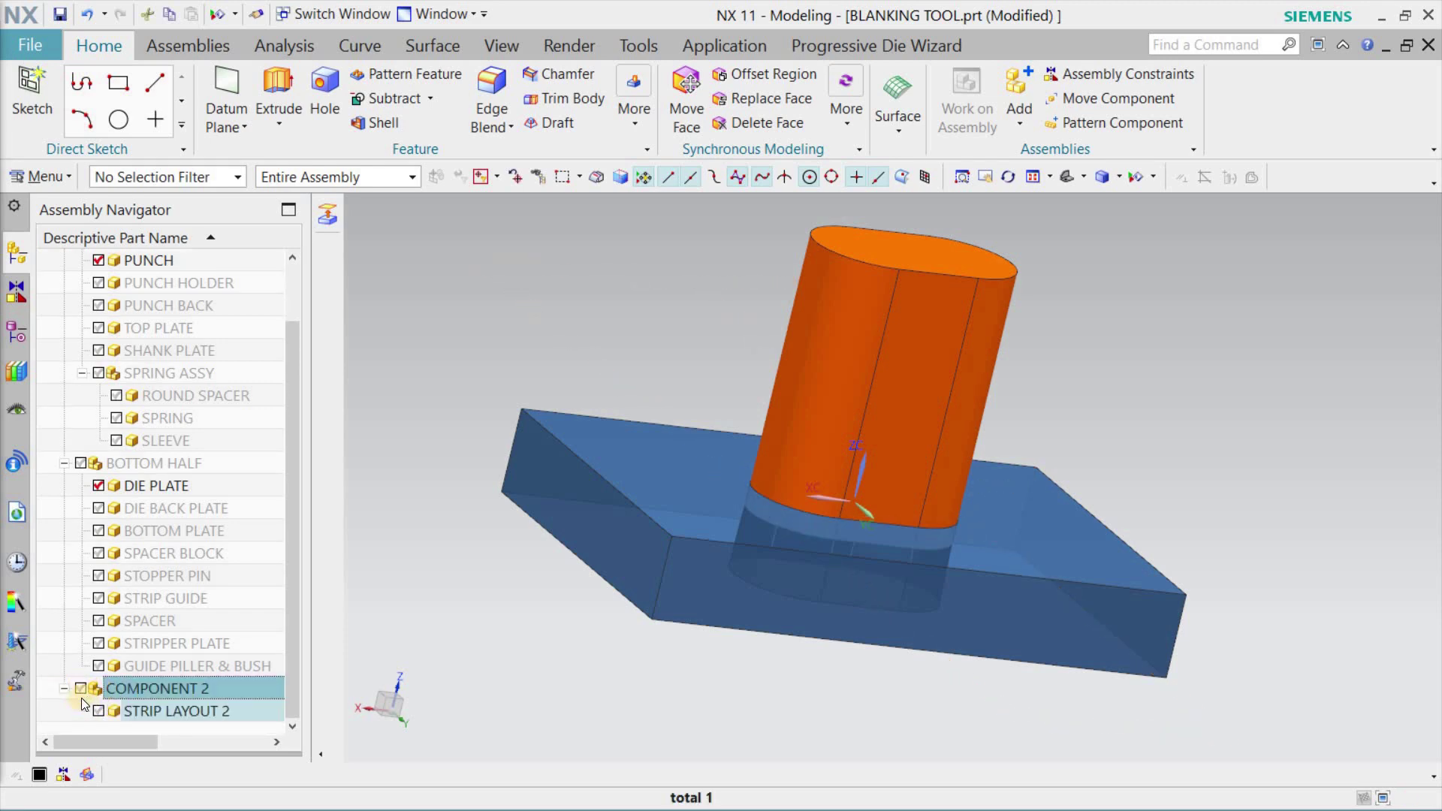
{"action": "left_click", "coordinate": [81, 689]}
{"action": "left_click", "coordinate": [101, 711]}
{"action": "middle_click_drag", "start_coordinate": [818, 502], "coordinate": [154, 484]}
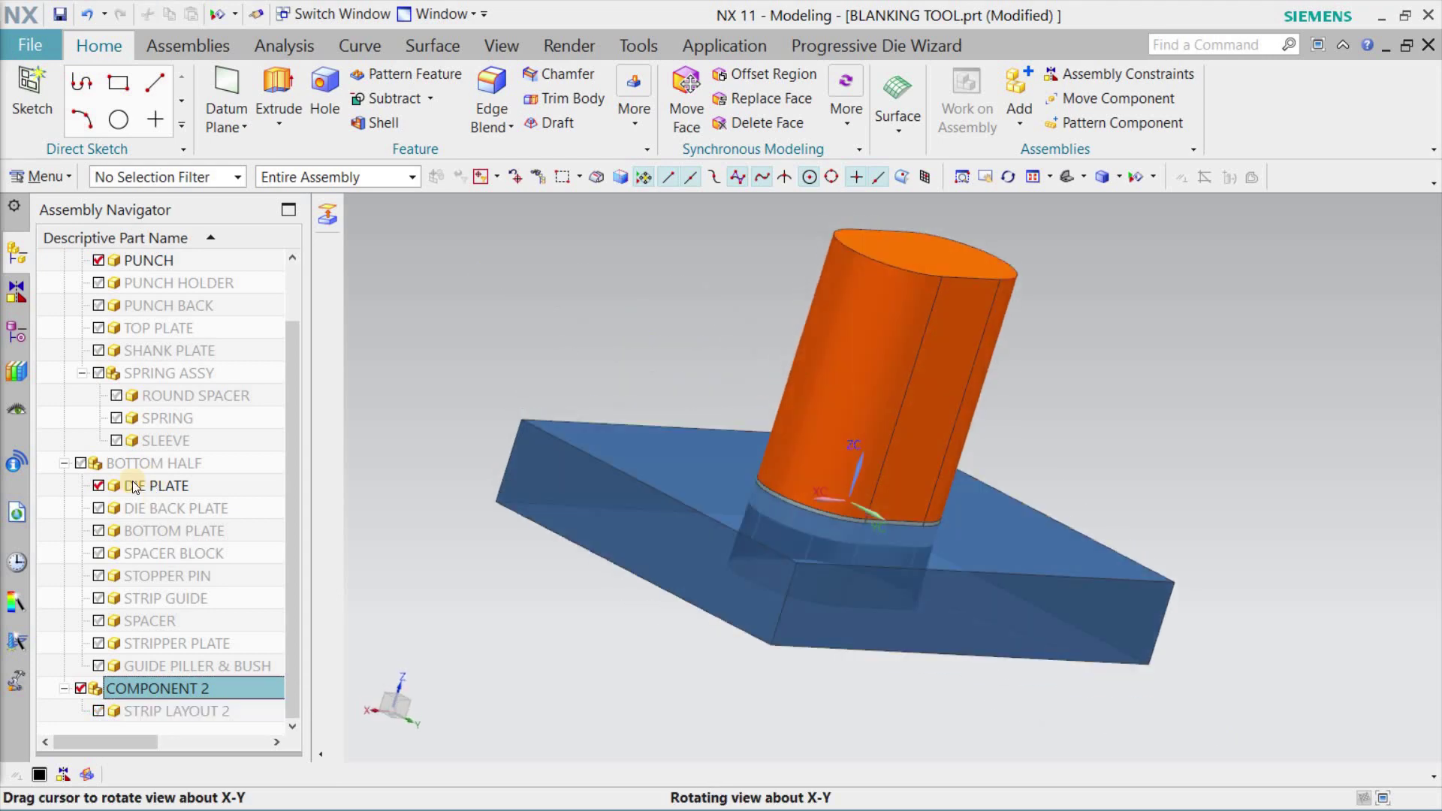
Step: Hide the punch and die plate to examine the blank on its own
{"action": "left_click", "coordinate": [98, 261]}
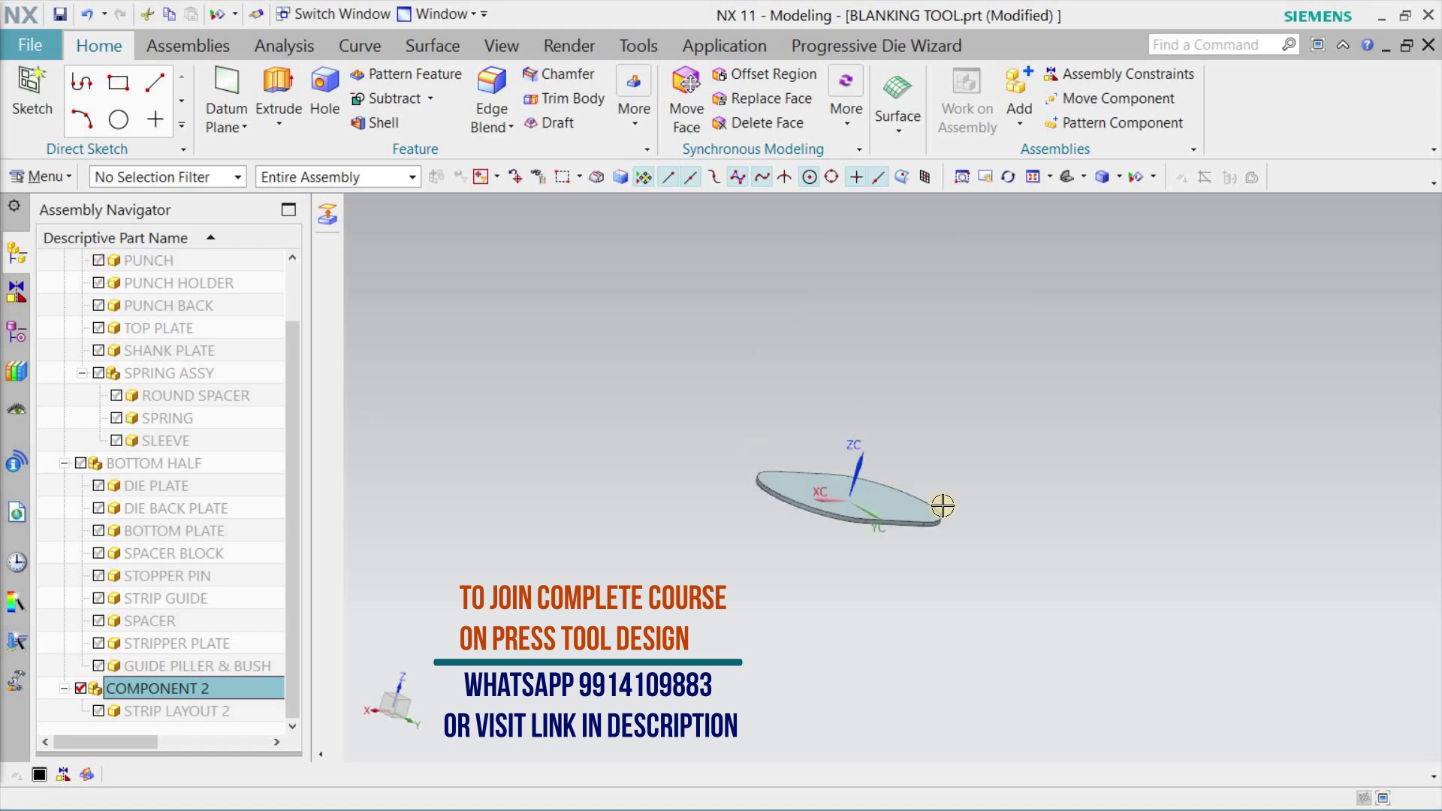
{"action": "mouse_move", "coordinate": [934, 381]}
{"action": "middle_mouse_down"}
{"action": "mouse_move", "coordinate": [924, 434]}
{"action": "mouse_move", "coordinate": [927, 374]}
{"action": "mouse_move", "coordinate": [932, 407]}
{"action": "mouse_move", "coordinate": [930, 383]}
{"action": "mouse_move", "coordinate": [926, 397]}
{"action": "middle_mouse_up"}
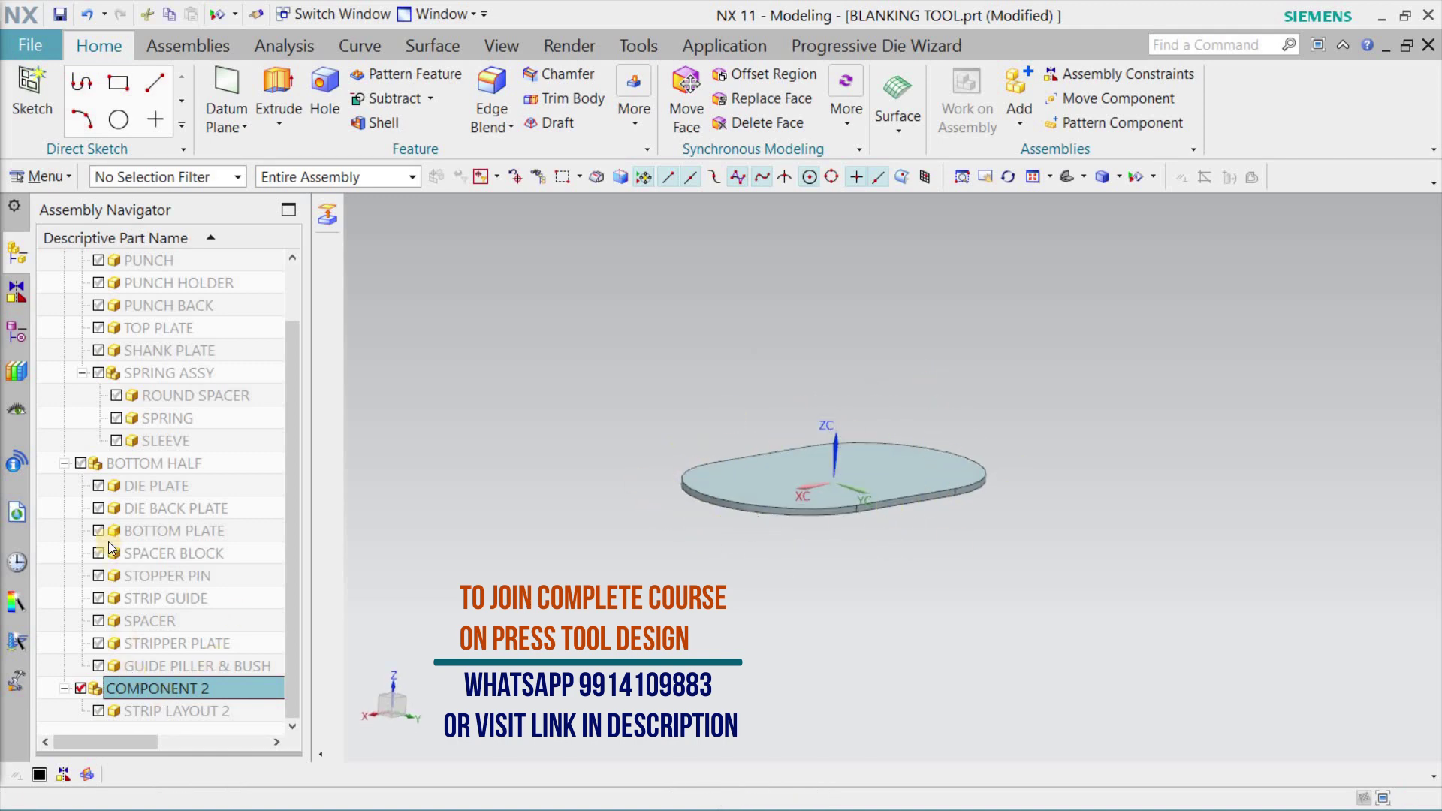
Step: Show the die plate again to inspect its opening from below, and redisplay the punch above the blank
{"action": "left_click", "coordinate": [98, 486]}
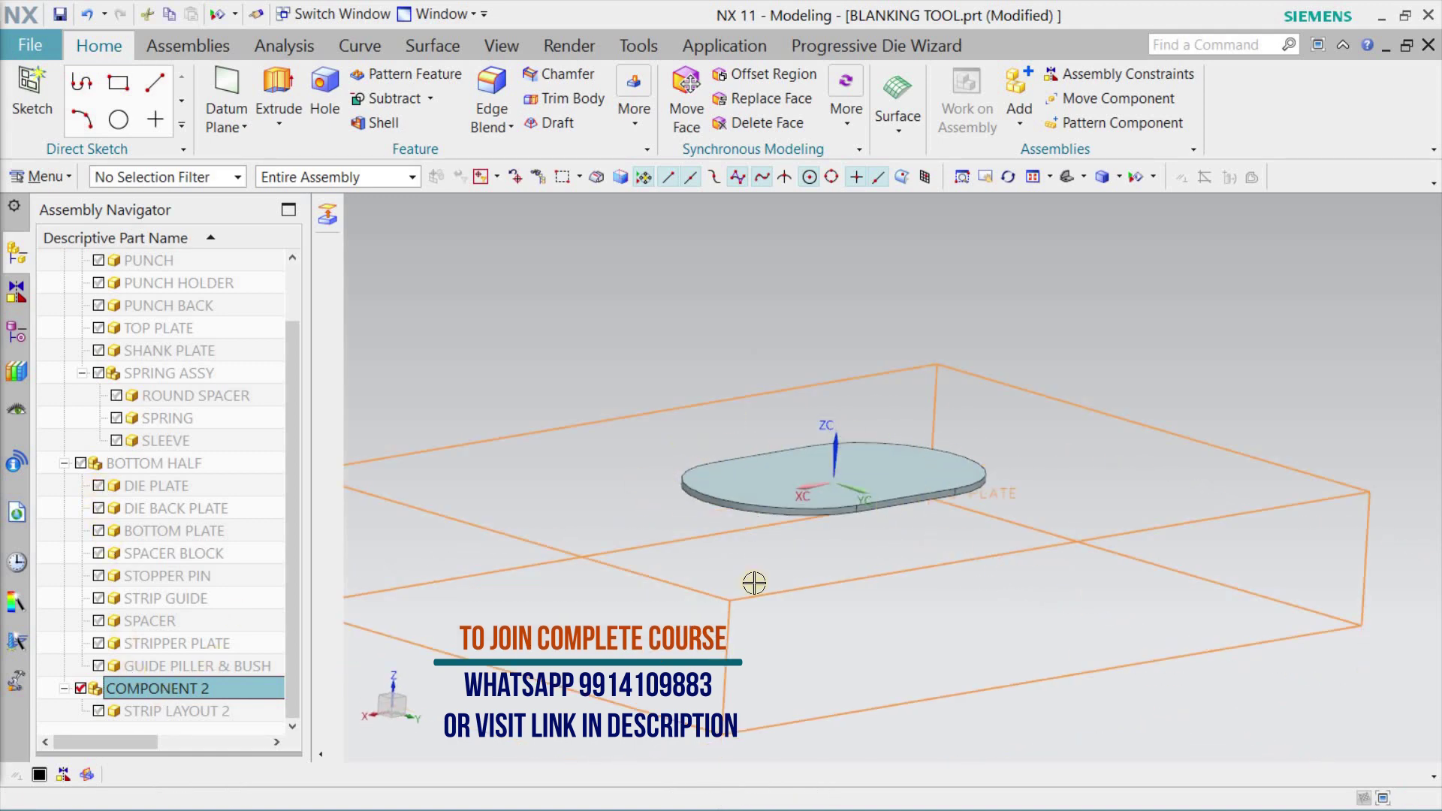
{"action": "middle_click_drag", "start_coordinate": [949, 553], "coordinate": [779, 541]}
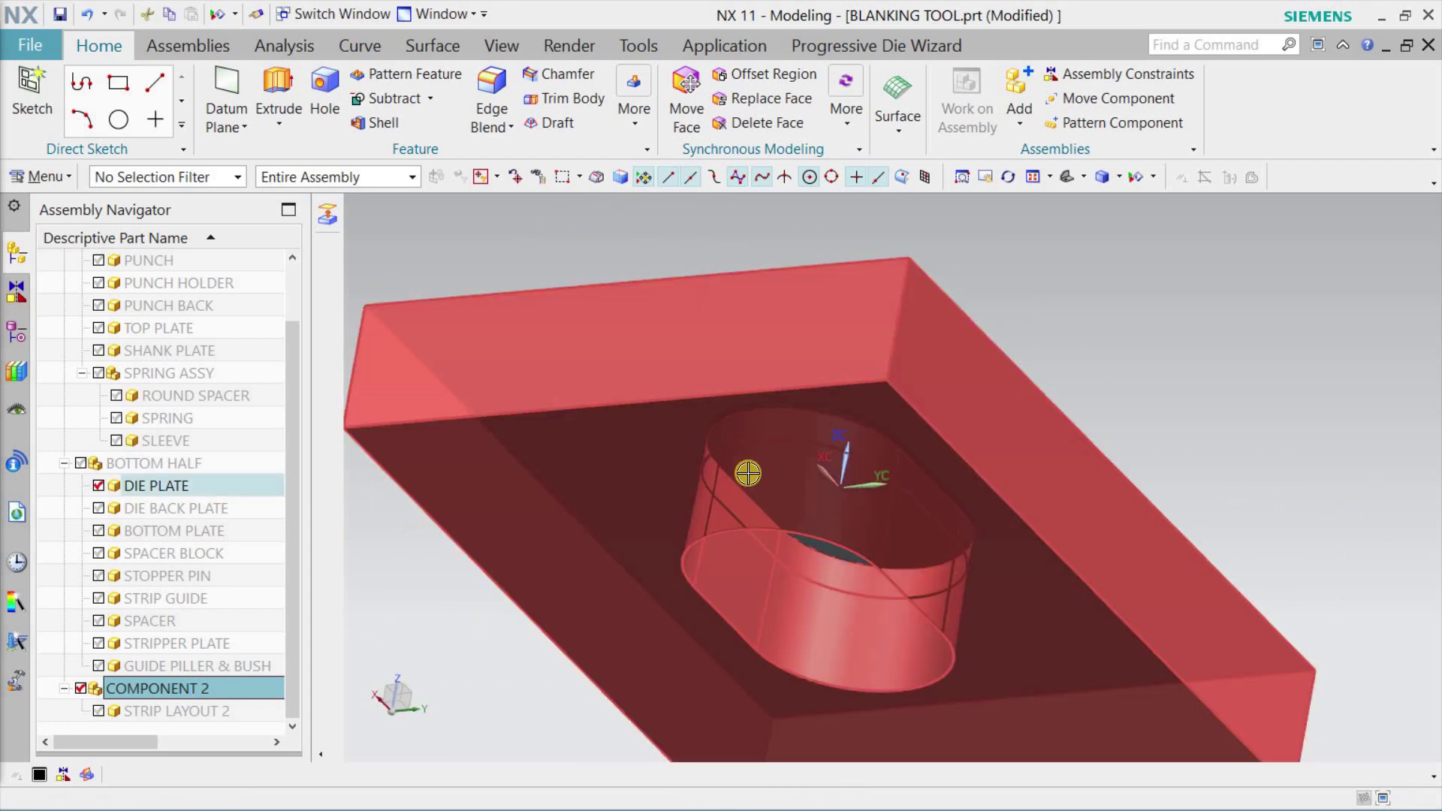
{"action": "middle_click_drag", "start_coordinate": [1064, 377], "coordinate": [859, 328]}
{"action": "left_click", "coordinate": [99, 260]}
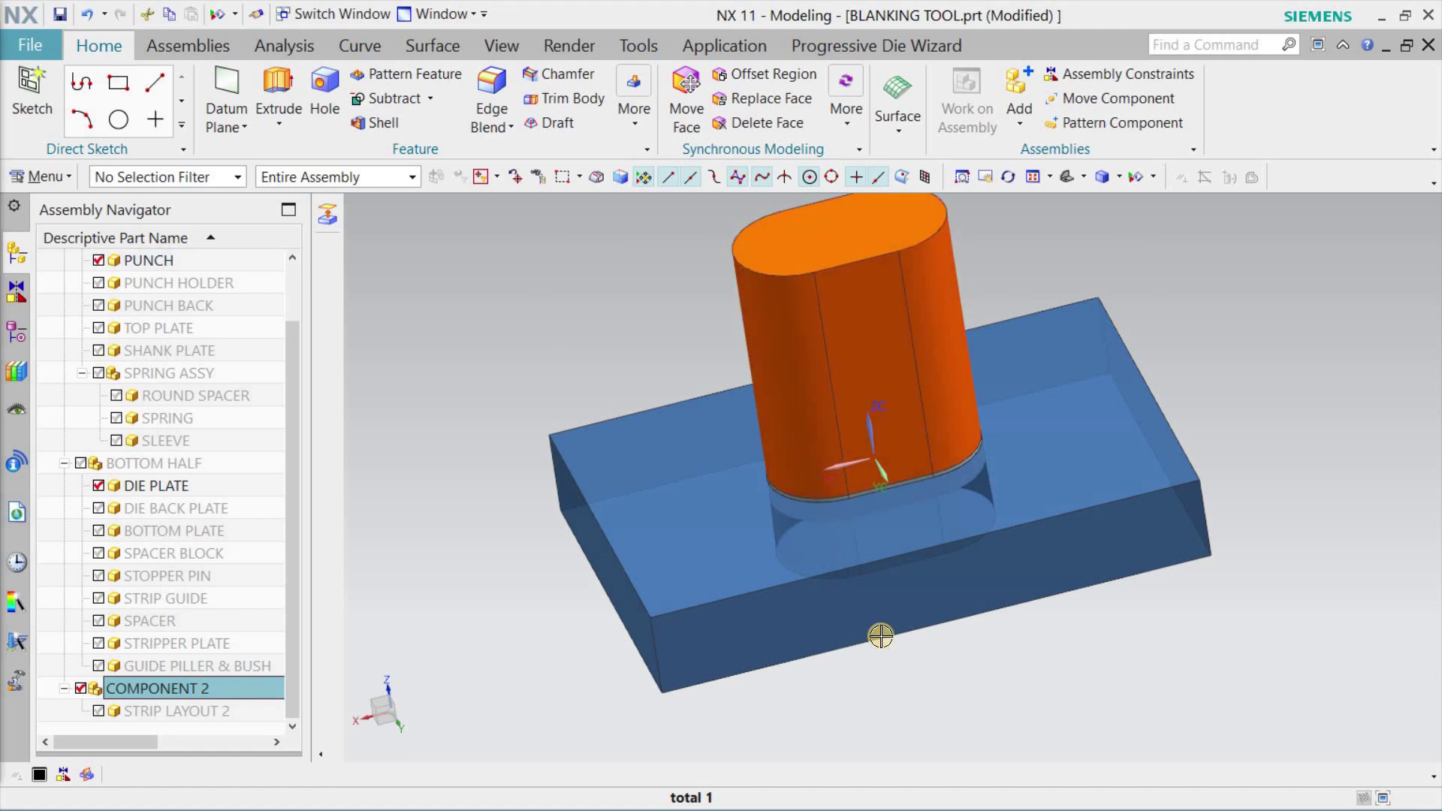
{"action": "middle_click_drag", "start_coordinate": [1039, 627], "coordinate": [270, 668]}
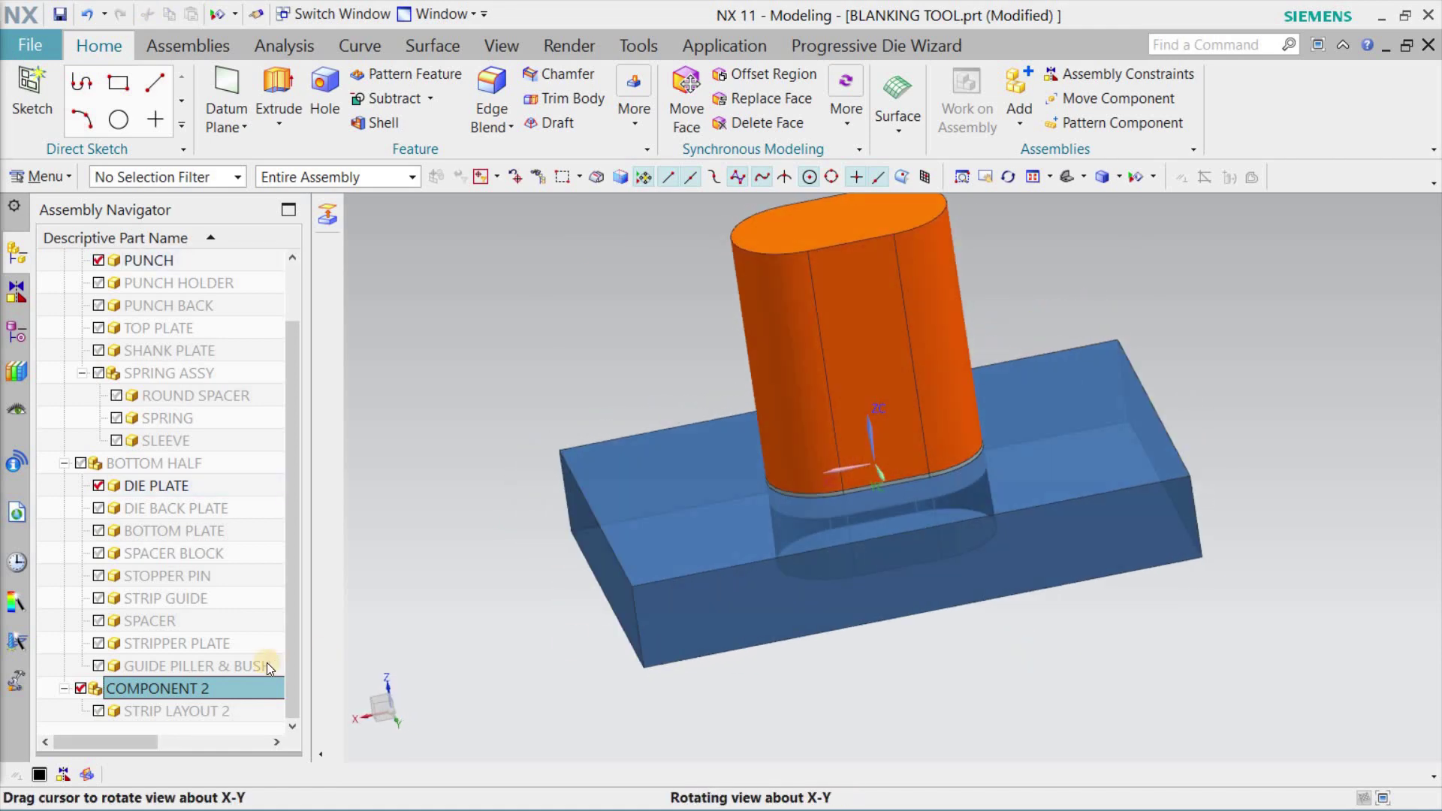
Step: Show STRIP LAYOUT 2 between the punch and die plate and examine the punched strip from several sides
{"action": "left_click", "coordinate": [100, 712]}
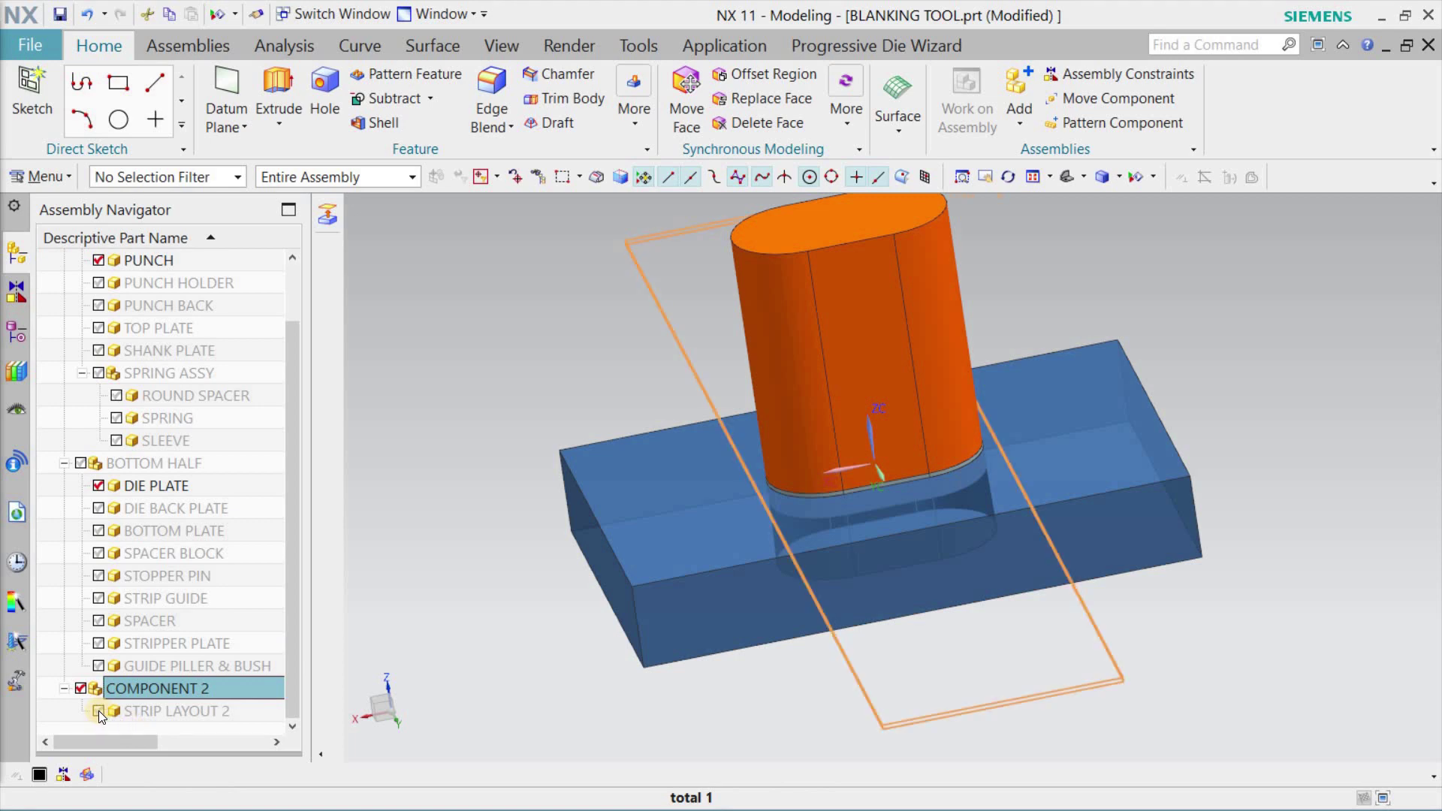
{"action": "middle_click_drag", "start_coordinate": [926, 539], "coordinate": [575, 457]}
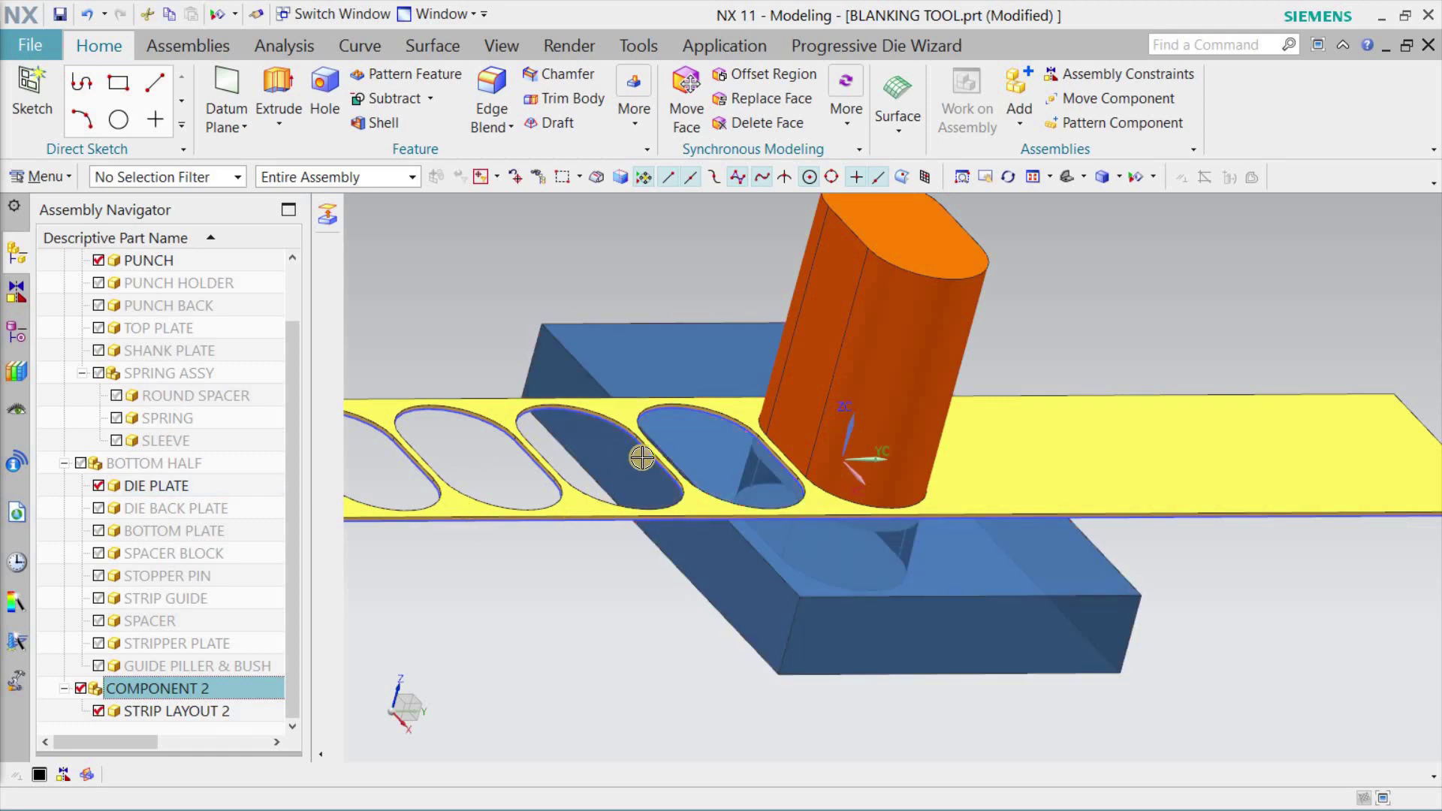
{"action": "scroll", "coordinate": [709, 506], "scroll_direction": "down", "scroll_amount": 3}
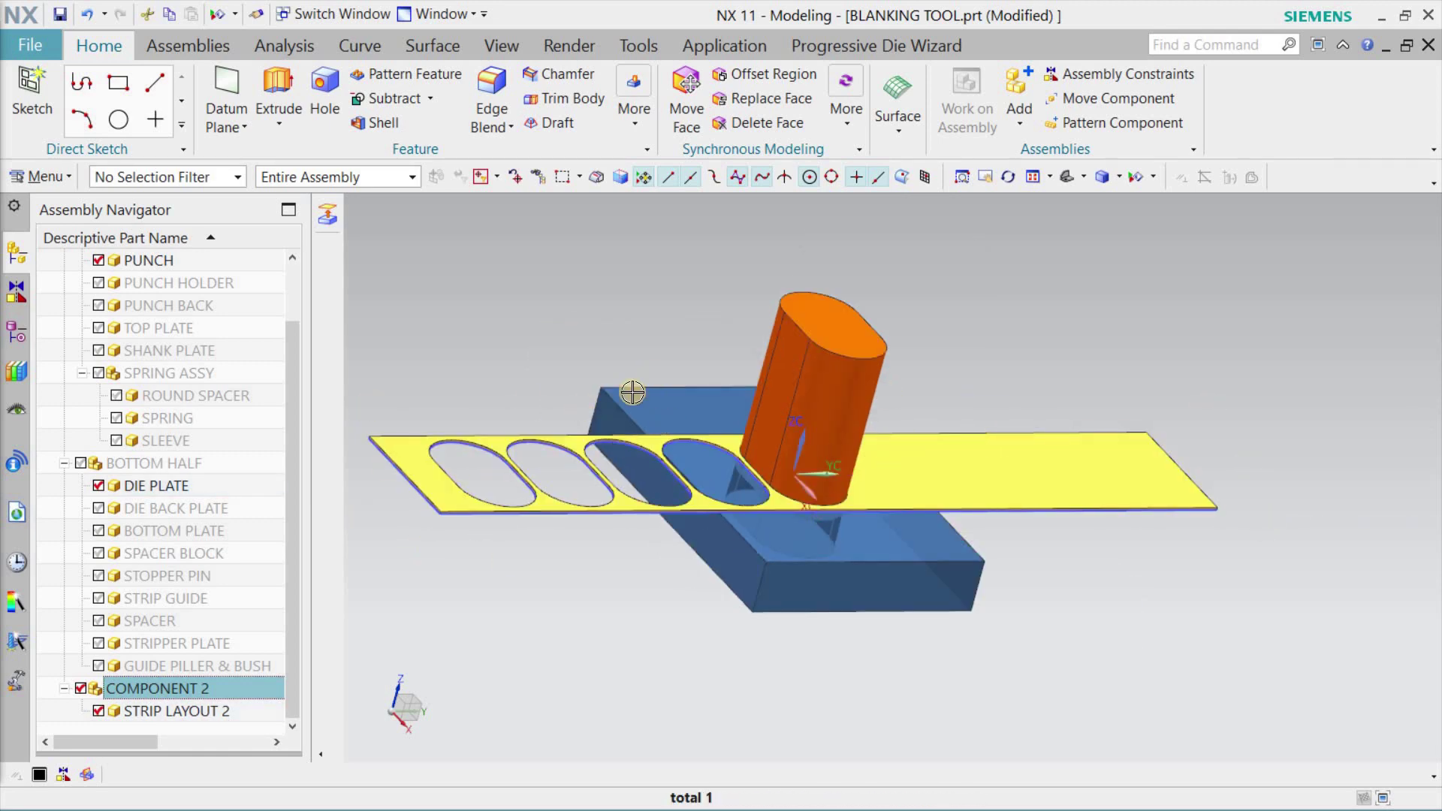
{"action": "middle_click_drag", "start_coordinate": [673, 576], "coordinate": [831, 570]}
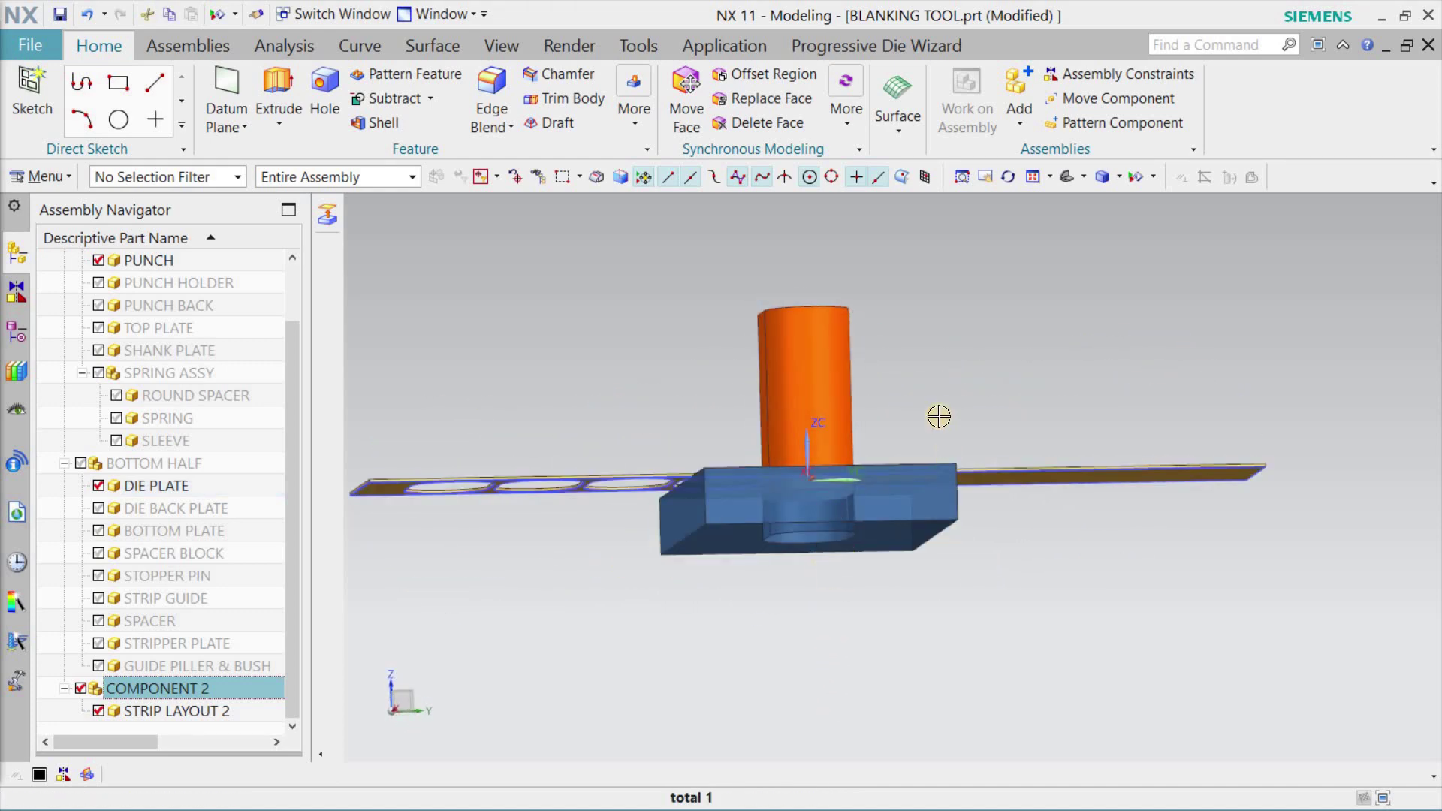
{"action": "middle_click_drag", "start_coordinate": [918, 436], "coordinate": [863, 412]}
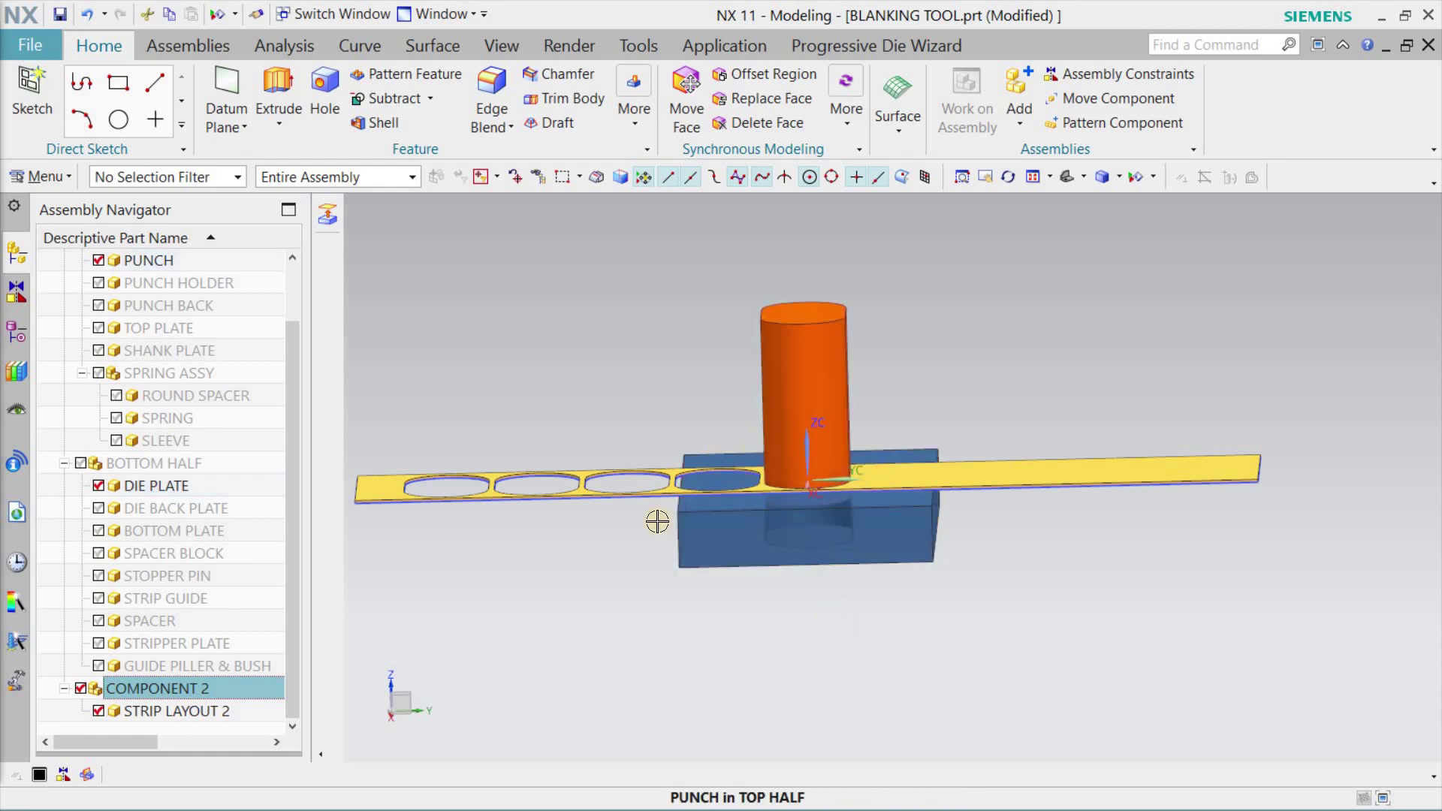
{"action": "scroll", "coordinate": [749, 523], "scroll_direction": "down", "scroll_amount": 2}
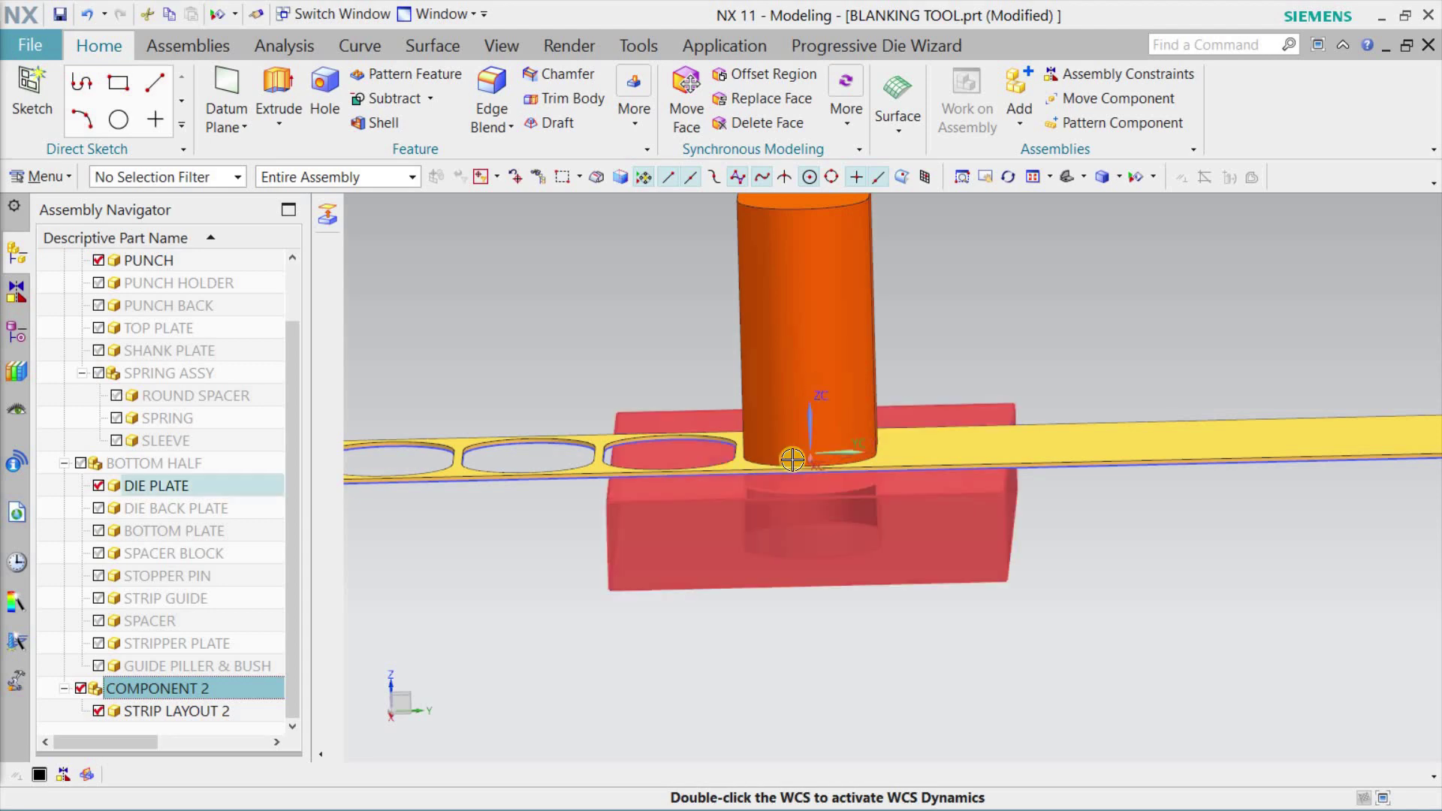
{"action": "scroll", "coordinate": [785, 496], "scroll_direction": "up", "scroll_amount": 2}
{"action": "middle_click_drag", "start_coordinate": [713, 352], "coordinate": [635, 472]}
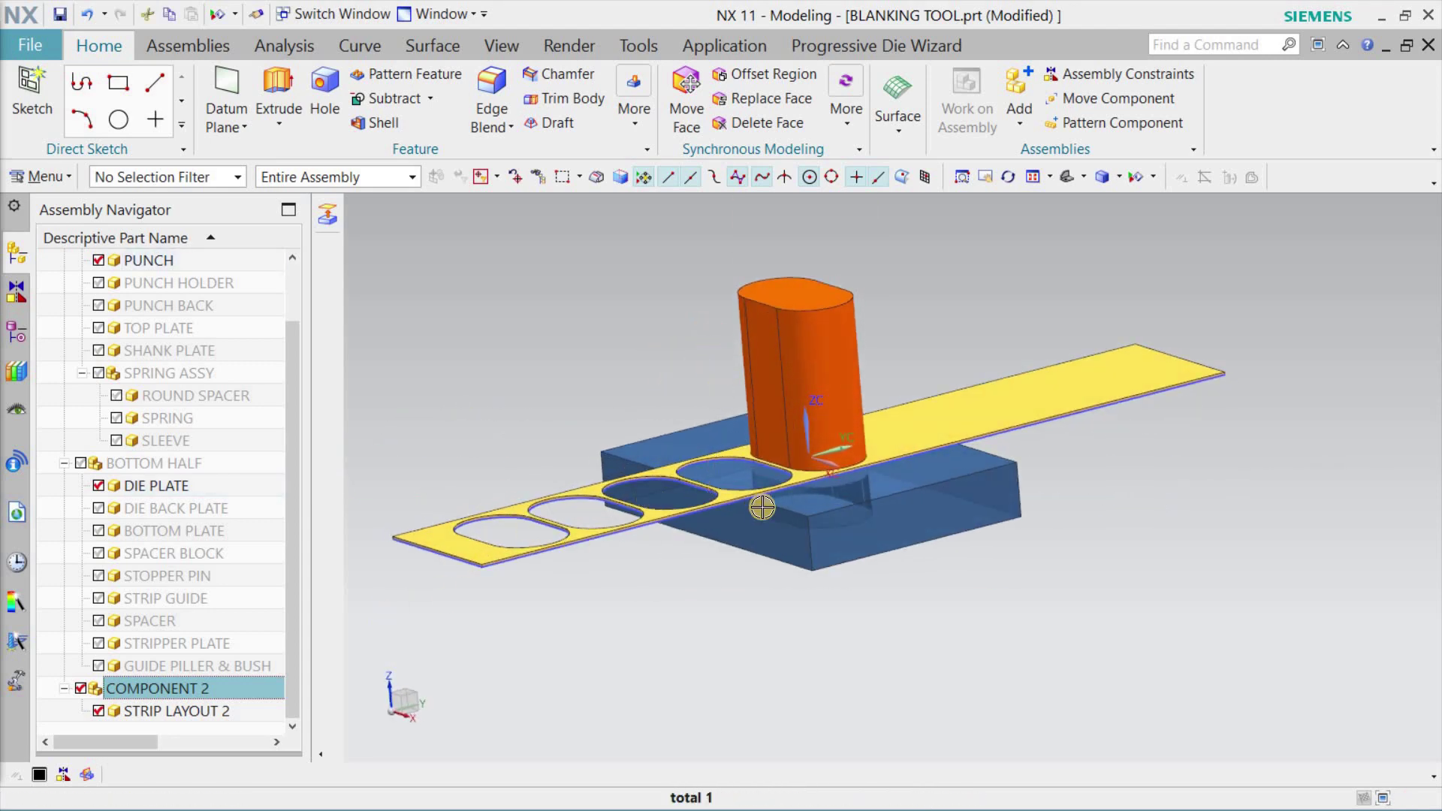
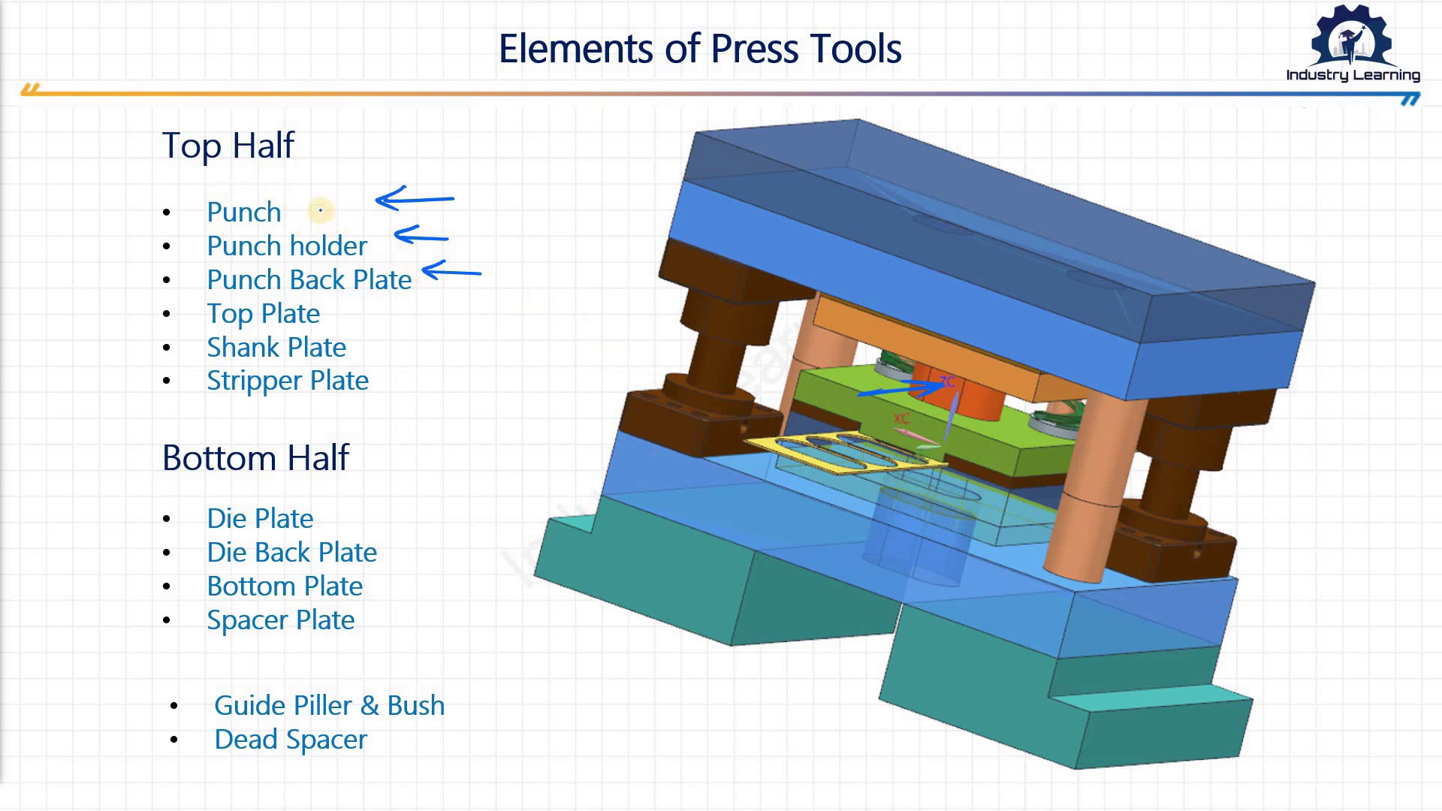
Step: On the Elements of Press Tools slide, ink check marks beside Punch and Die Plate and erase the arrows beside the first three Top Half entries
{"action": "left_click_drag", "start_coordinate": [318, 215], "coordinate": [355, 207]}
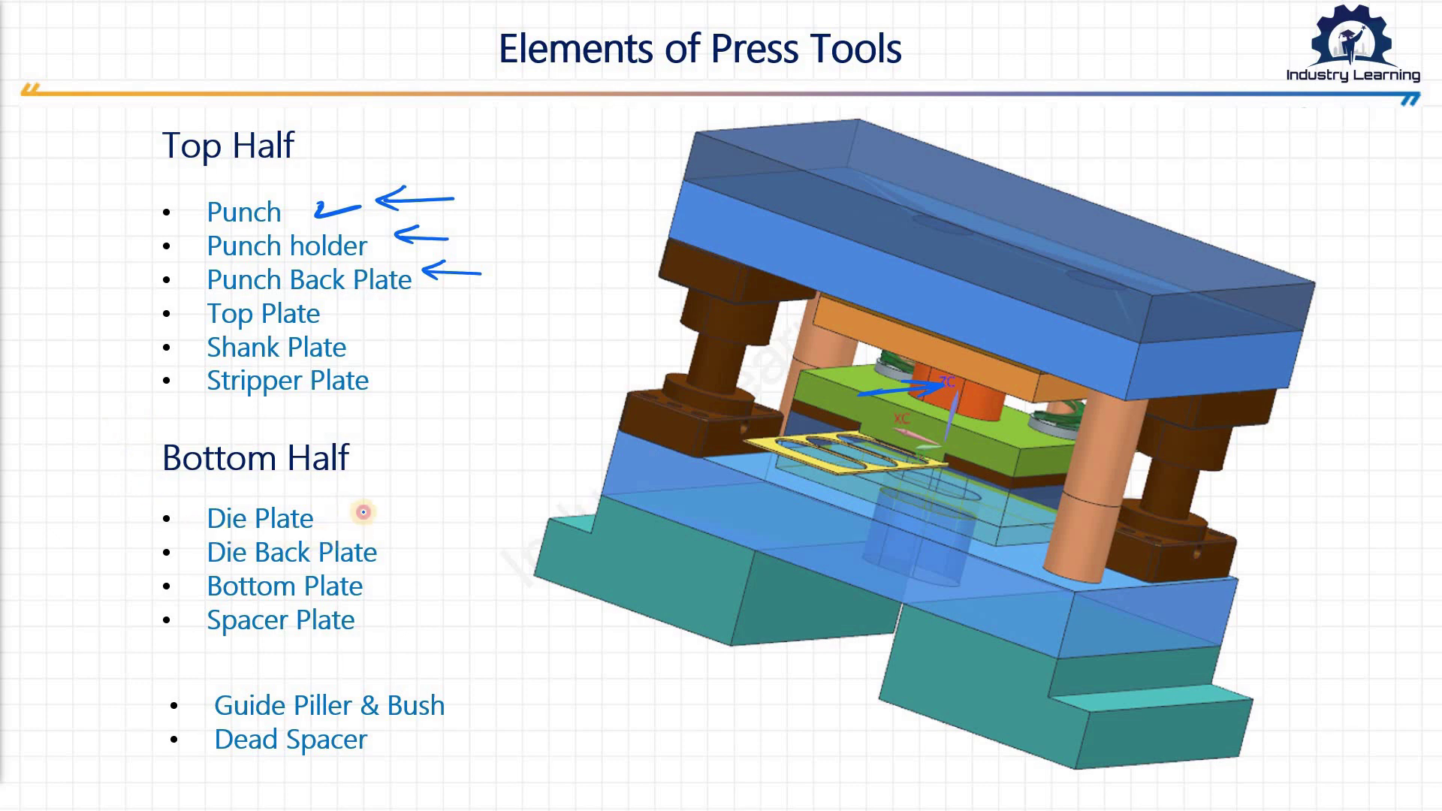
{"action": "left_click_drag", "start_coordinate": [397, 508], "coordinate": [347, 513]}
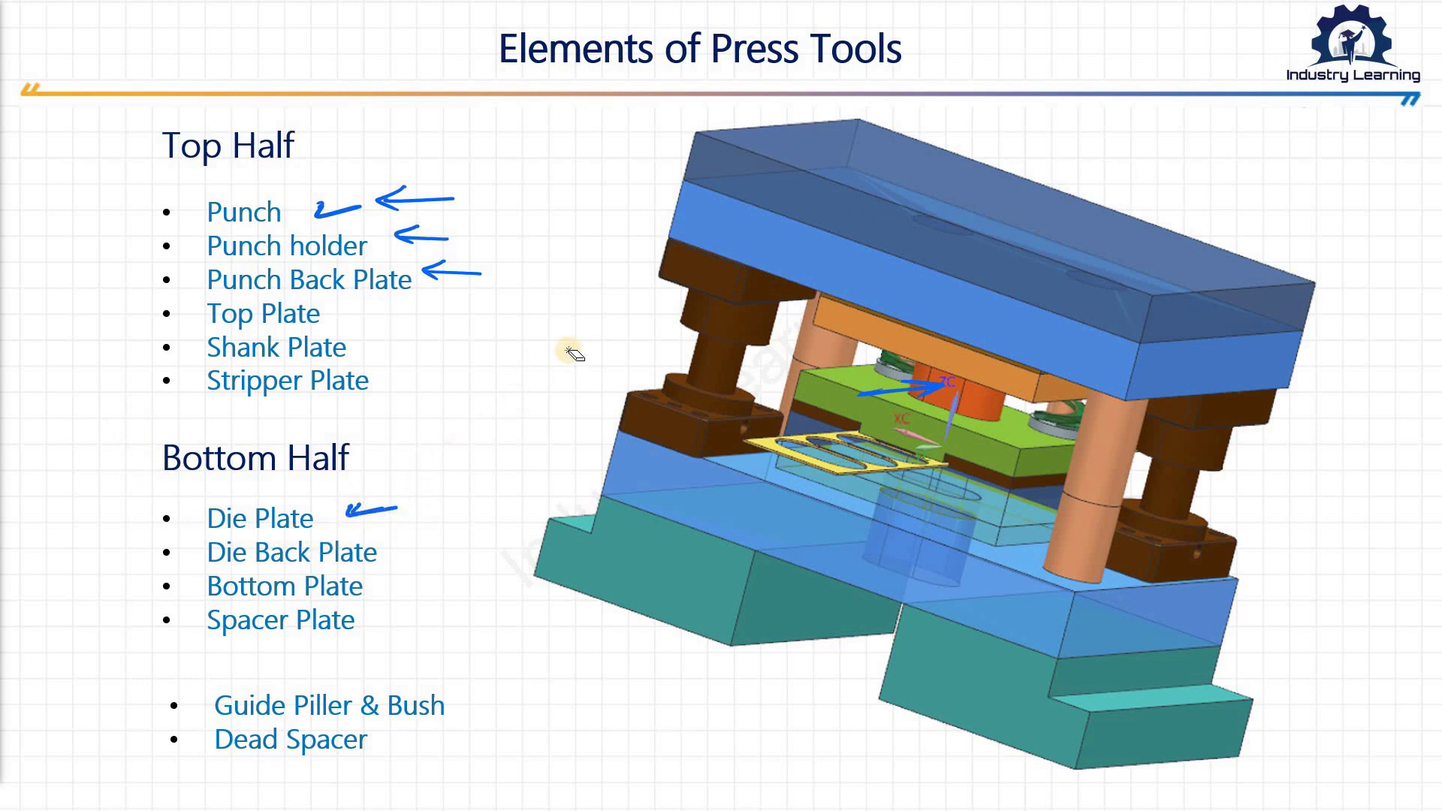
{"action": "mouse_move", "coordinate": [437, 169]}
{"action": "left_mouse_down"}
{"action": "mouse_move", "coordinate": [390, 223]}
{"action": "mouse_move", "coordinate": [427, 275]}
{"action": "mouse_move", "coordinate": [390, 341]}
{"action": "left_mouse_up"}
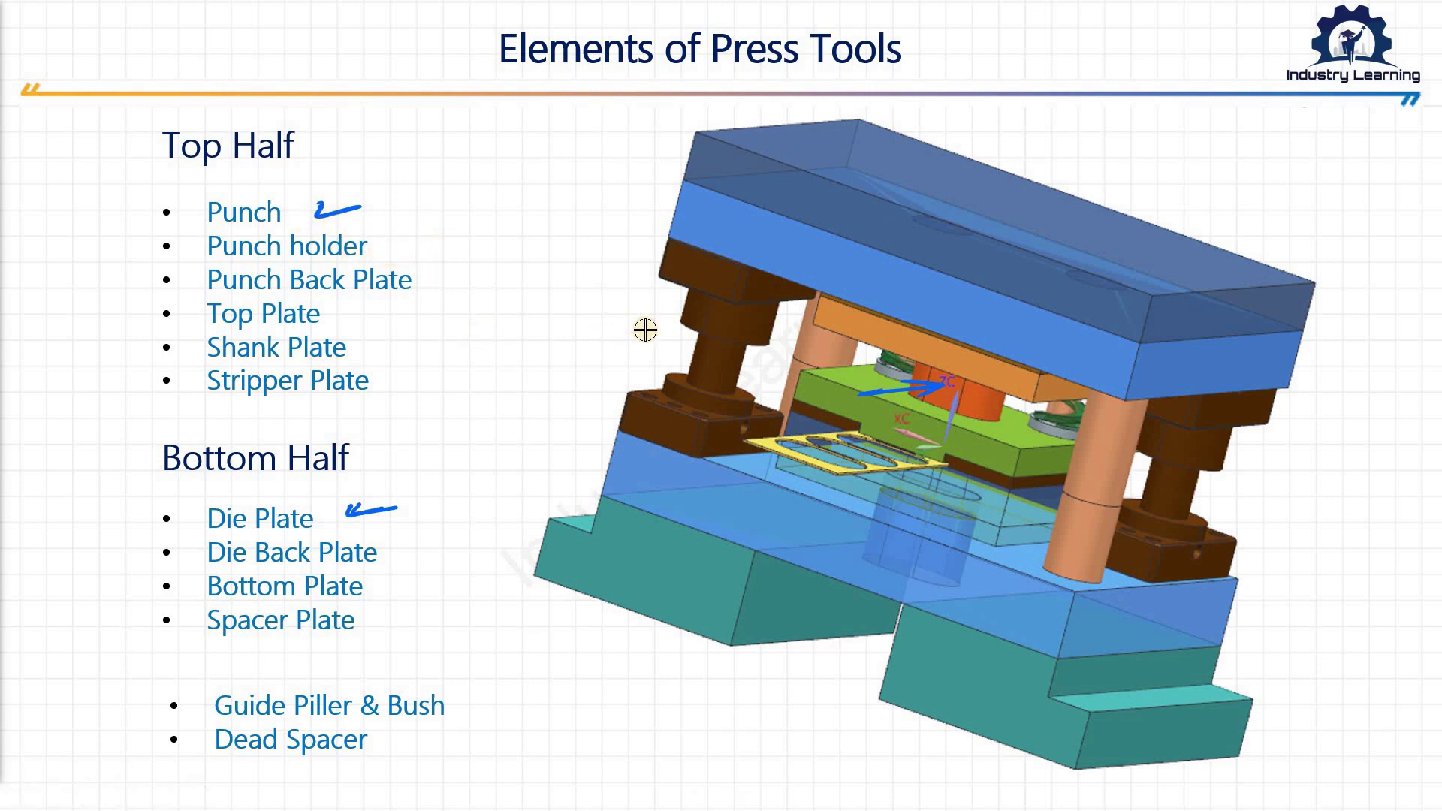
Step: Switch back to NX, show the punch holder around the top of the punch and highlight it in the model
{"action": "key", "text": "alt+Tab"}
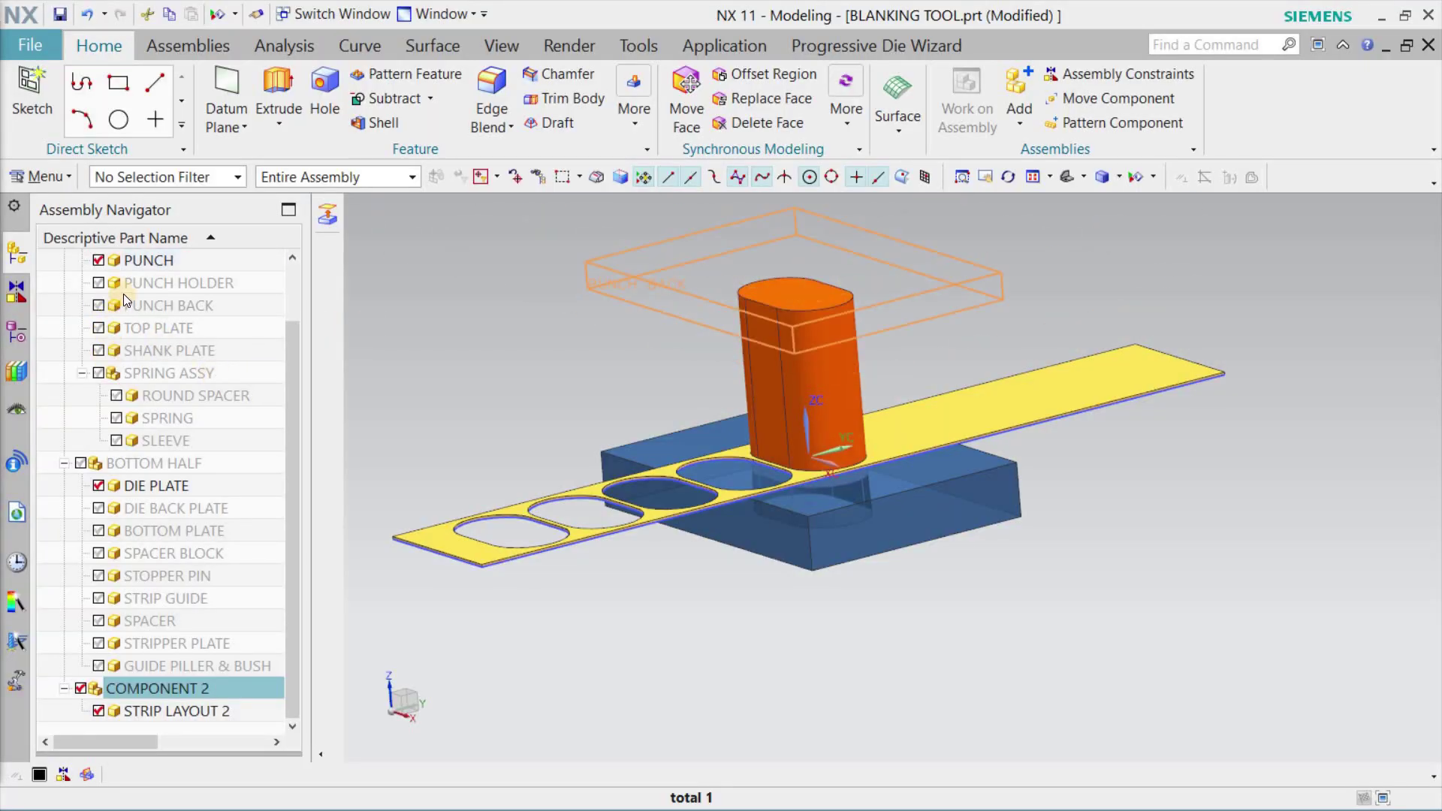
{"action": "left_click", "coordinate": [99, 284]}
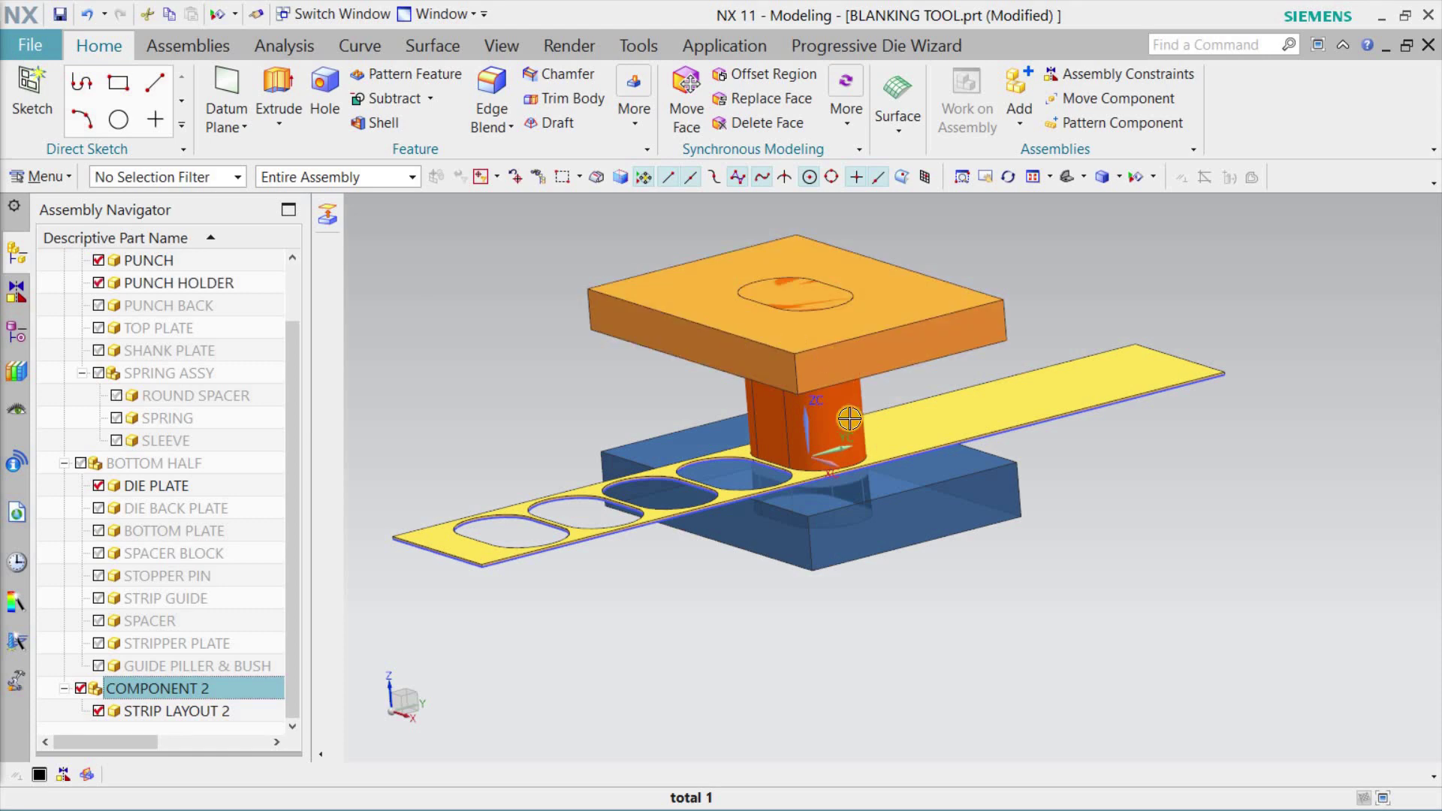
{"action": "left_click", "coordinate": [651, 305]}
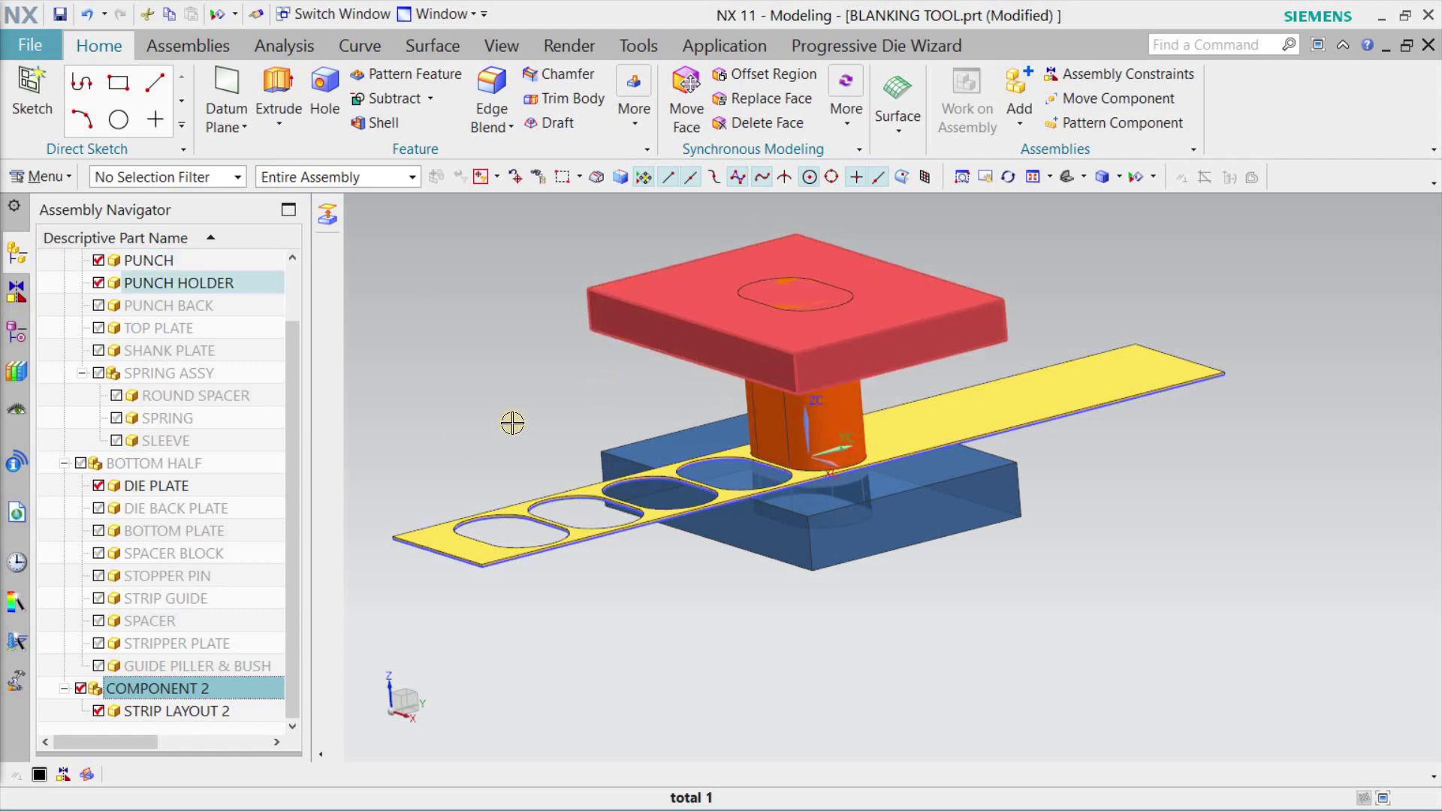
{"action": "key", "text": "Escape"}
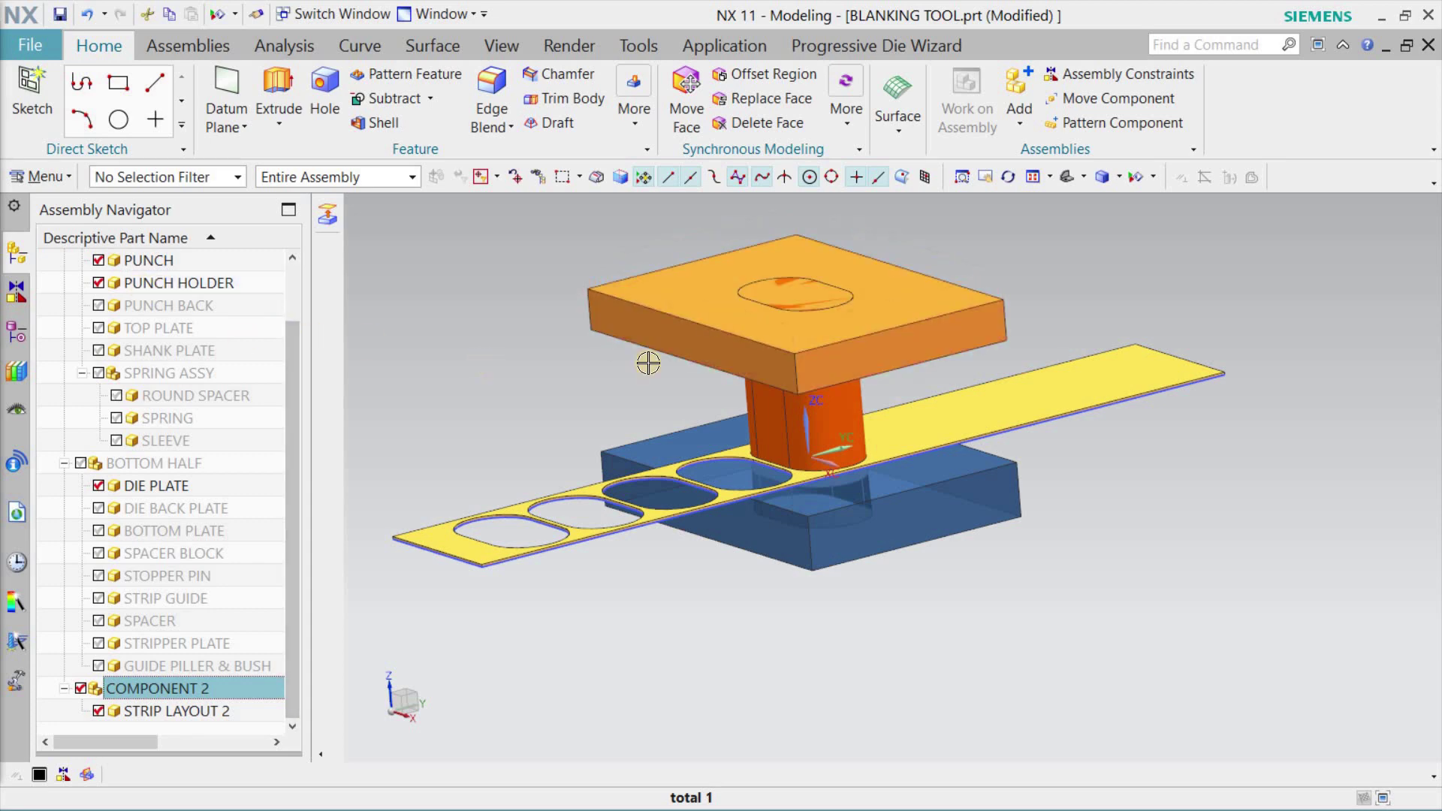
{"action": "left_click", "coordinate": [742, 254]}
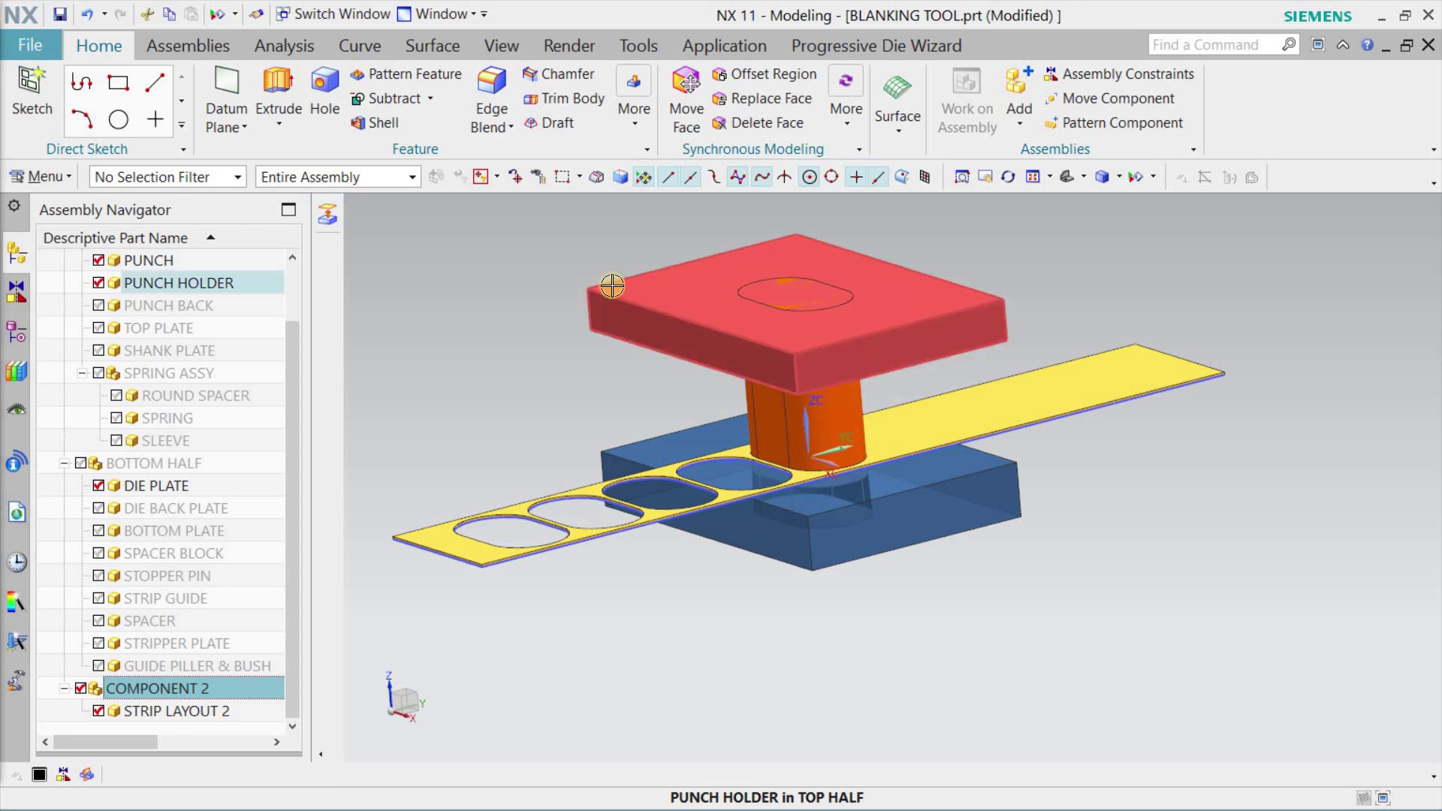
Step: Show the punch back on top of the punch holder and highlight it in the model
{"action": "key", "text": "Escape"}
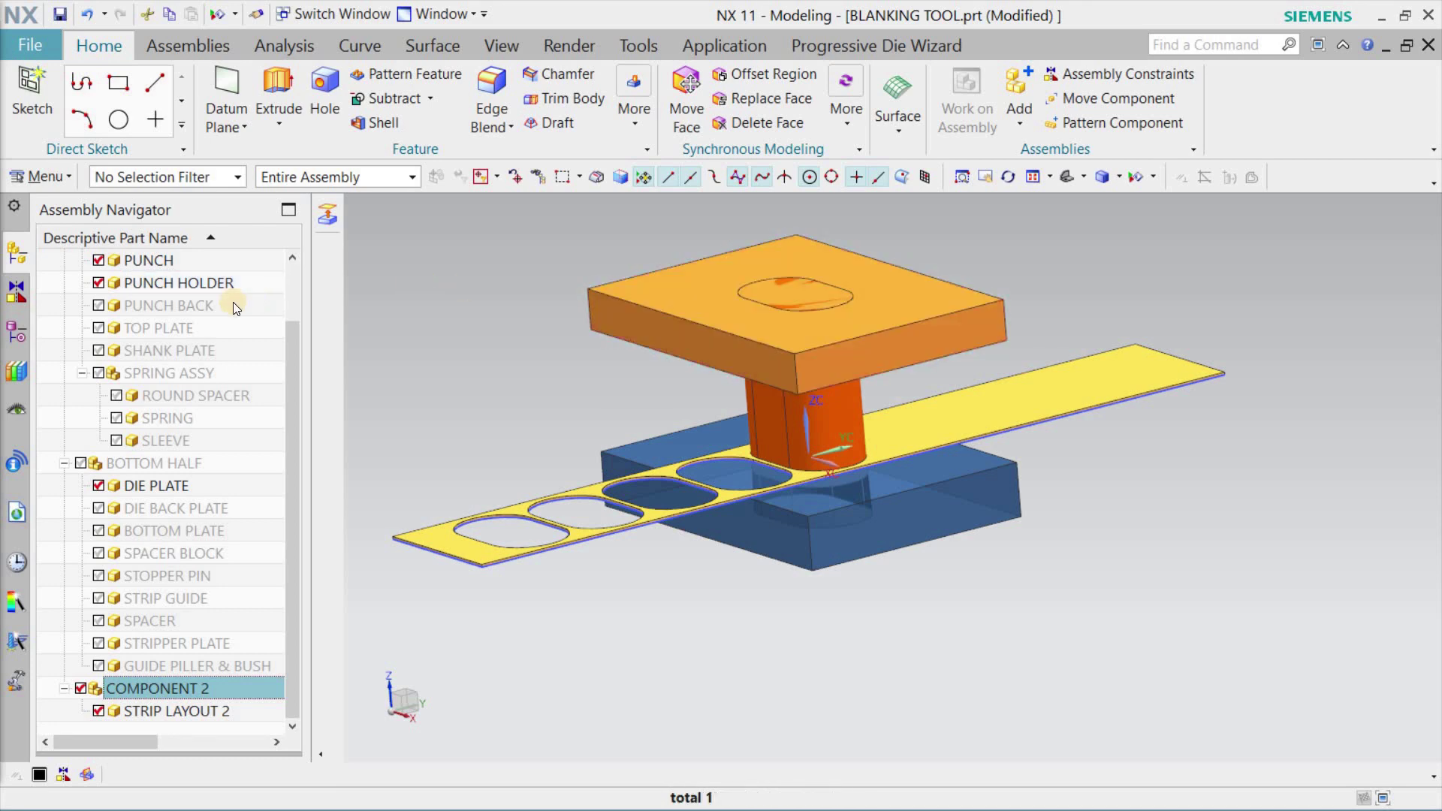
{"action": "left_click", "coordinate": [100, 307]}
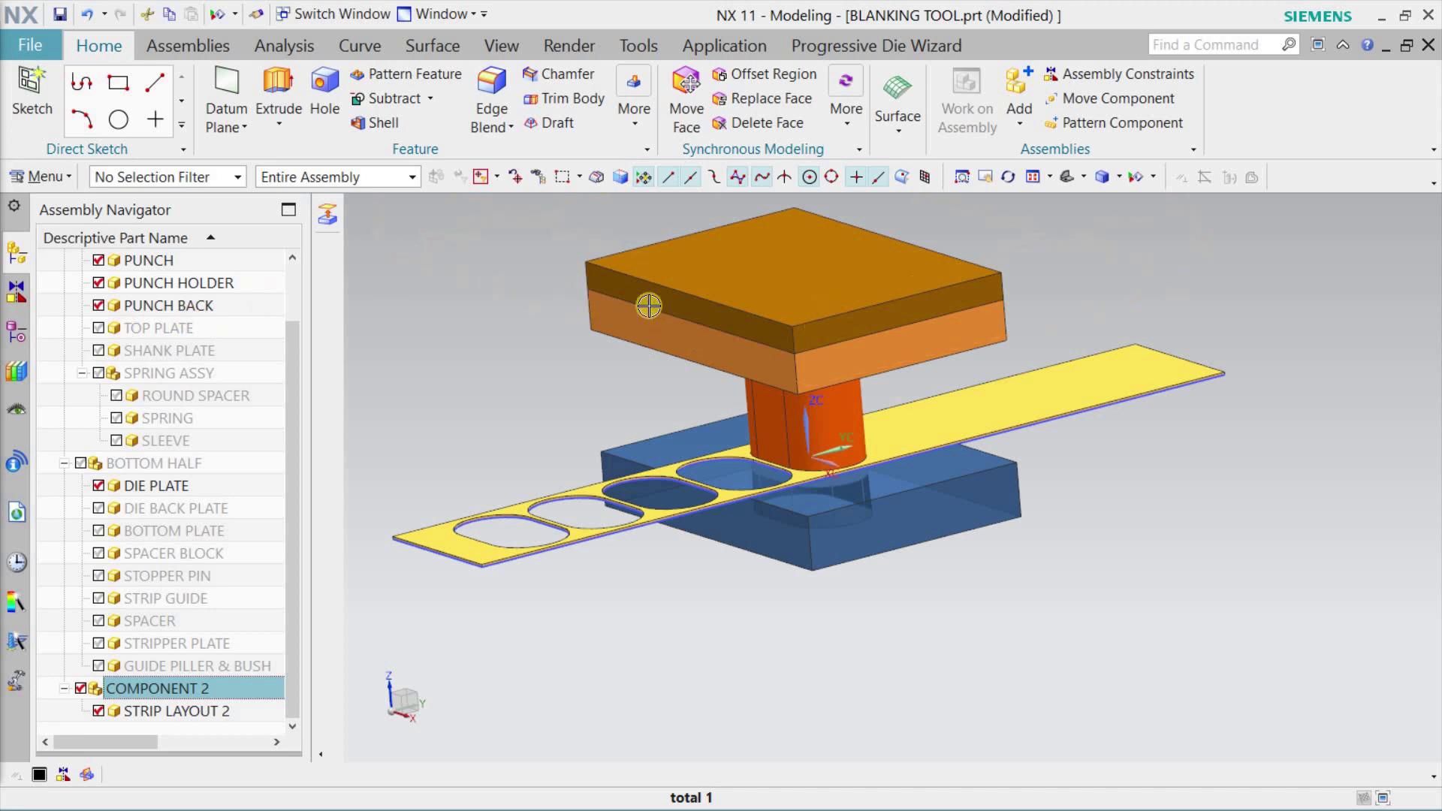
{"action": "left_click", "coordinate": [826, 322]}
{"action": "key", "text": "Escape"}
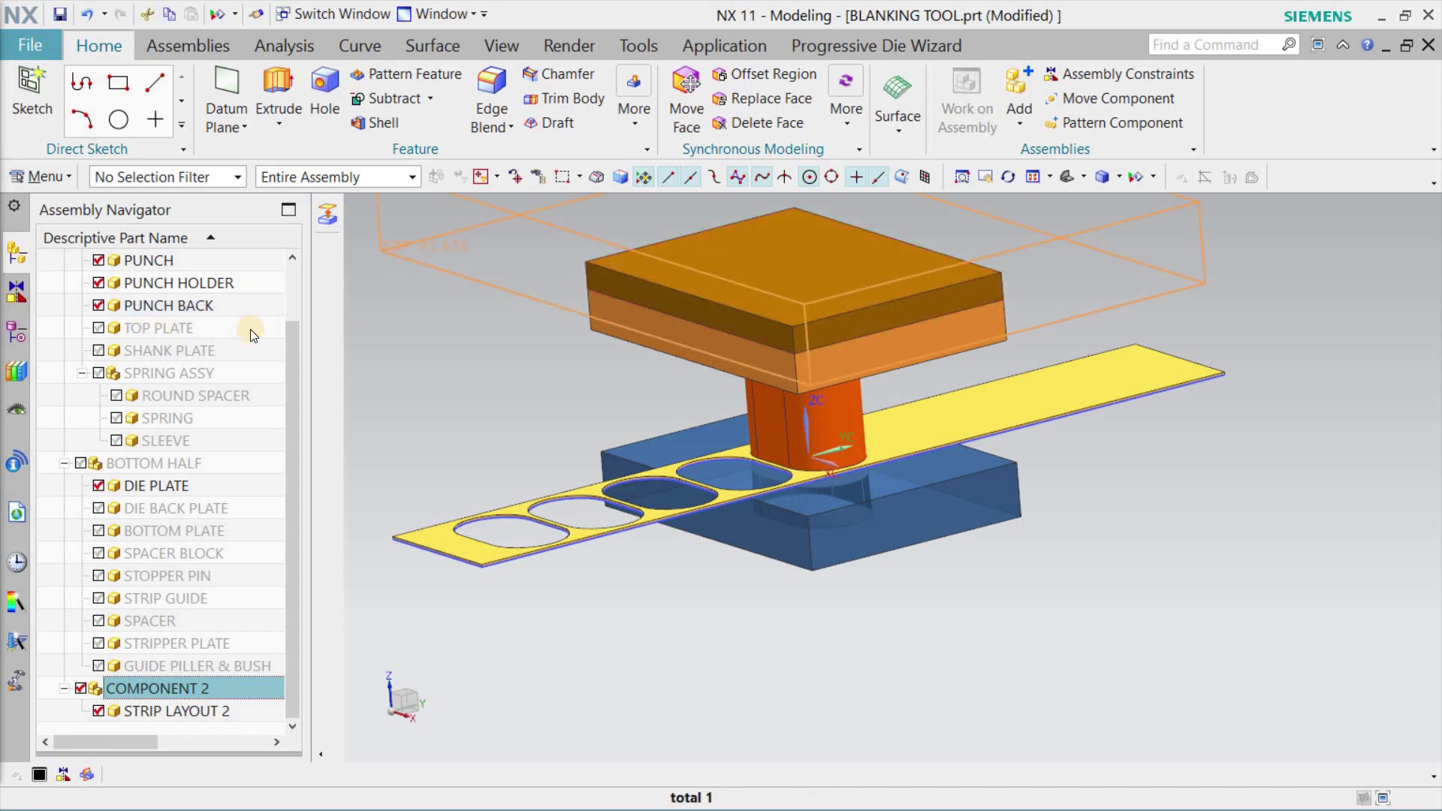
{"action": "left_click", "coordinate": [745, 290]}
{"action": "key", "text": "Escape"}
Step: Show the top plate above the punch back and inspect it with the whole upper stack in sight
{"action": "left_click", "coordinate": [98, 329]}
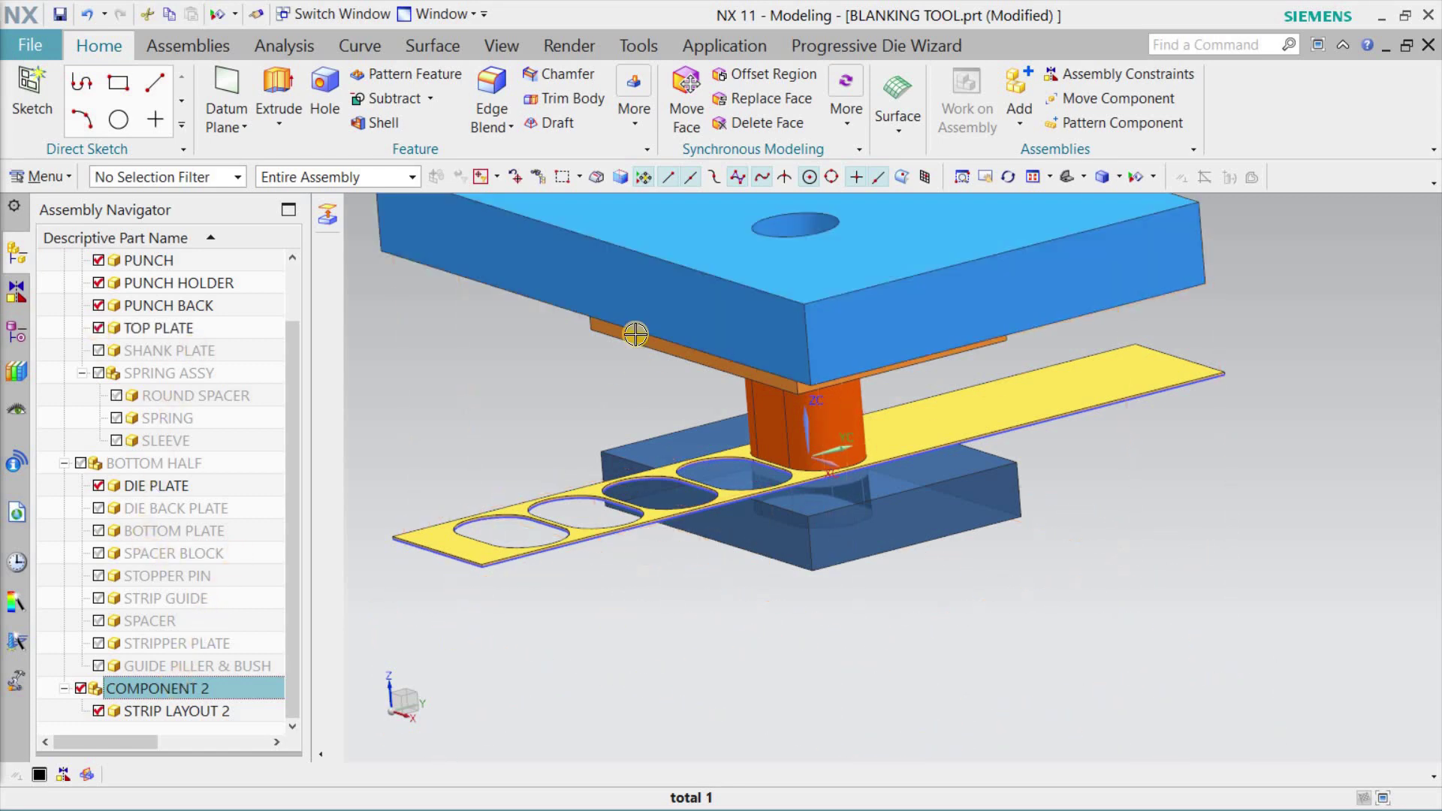
{"action": "scroll", "coordinate": [563, 368], "scroll_direction": "down", "scroll_amount": 2}
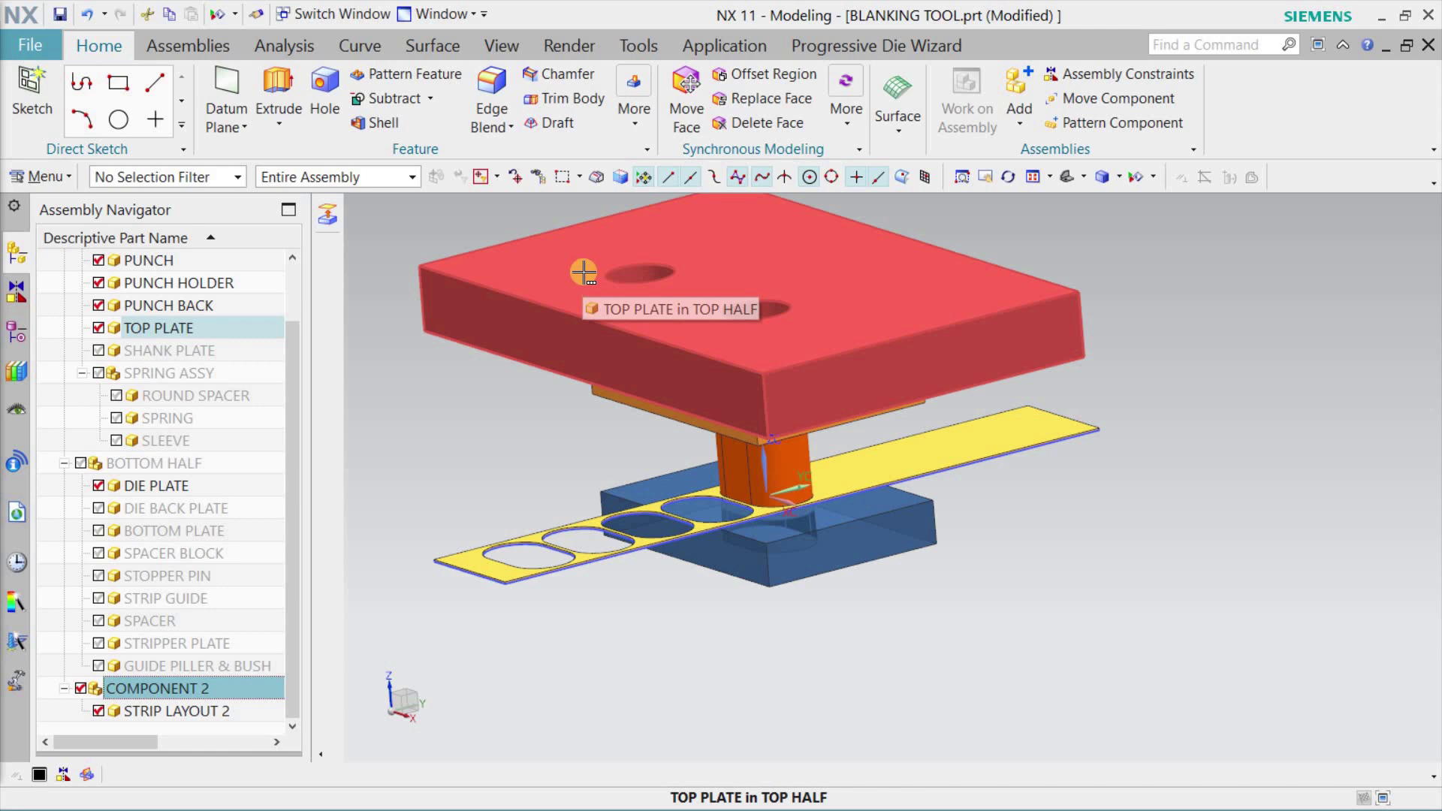
{"action": "left_click", "coordinate": [486, 402]}
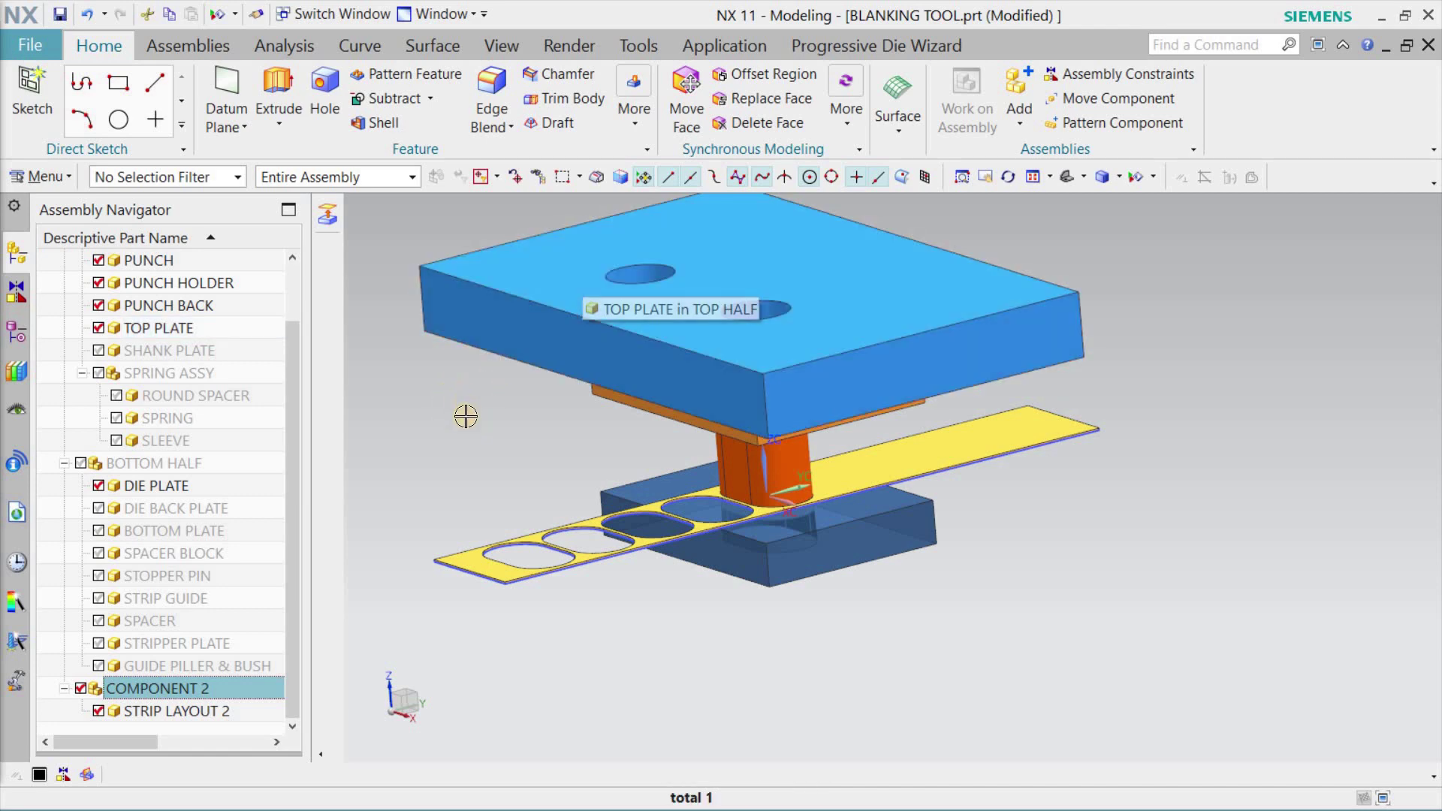
{"action": "mouse_move", "coordinate": [490, 421]}
{"action": "middle_mouse_down"}
{"action": "mouse_move", "coordinate": [486, 408]}
{"action": "mouse_move", "coordinate": [473, 441]}
{"action": "middle_mouse_up"}
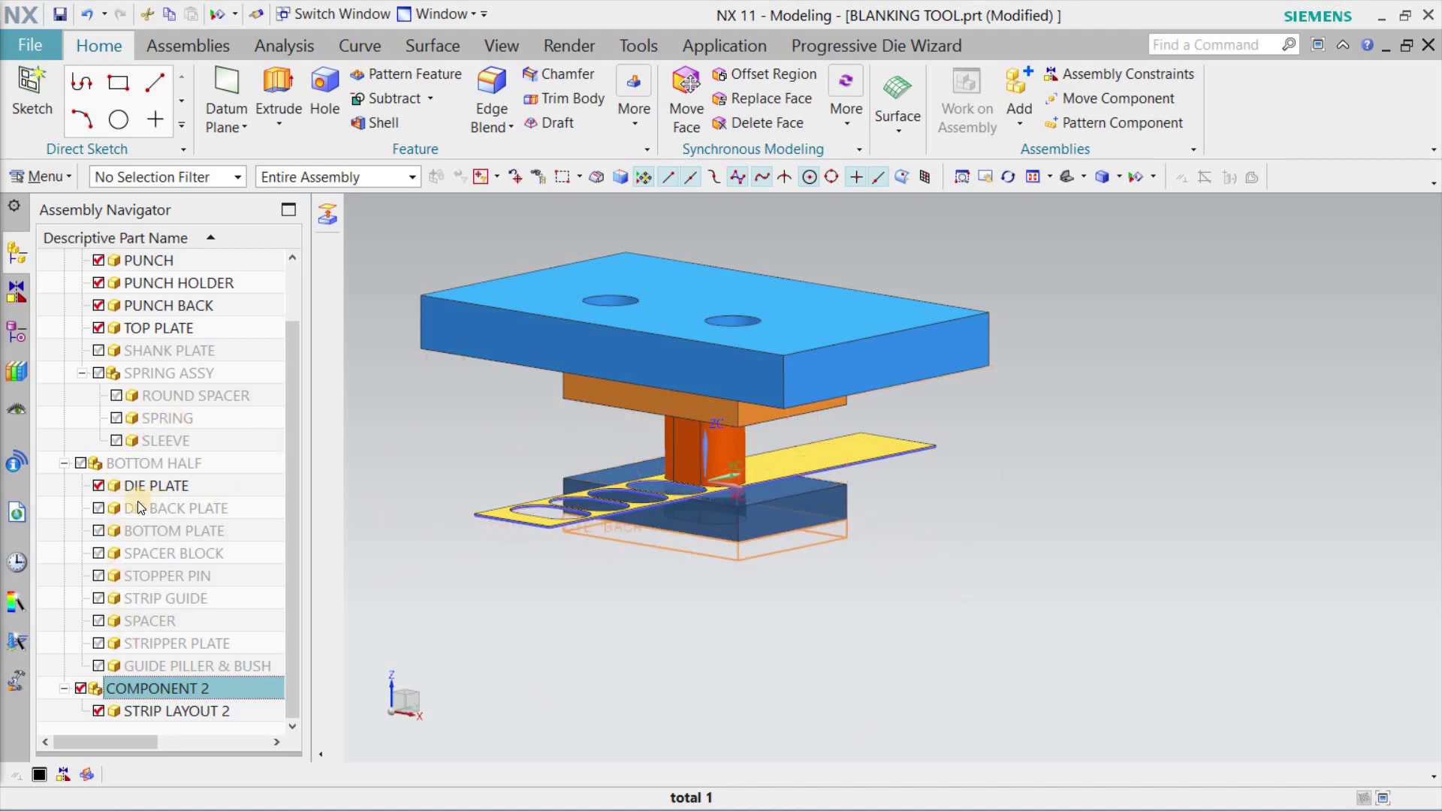
Step: Show the die back plate and the bottom plate beneath the die plate, and examine the stacked plates from several sides
{"action": "left_click", "coordinate": [100, 508]}
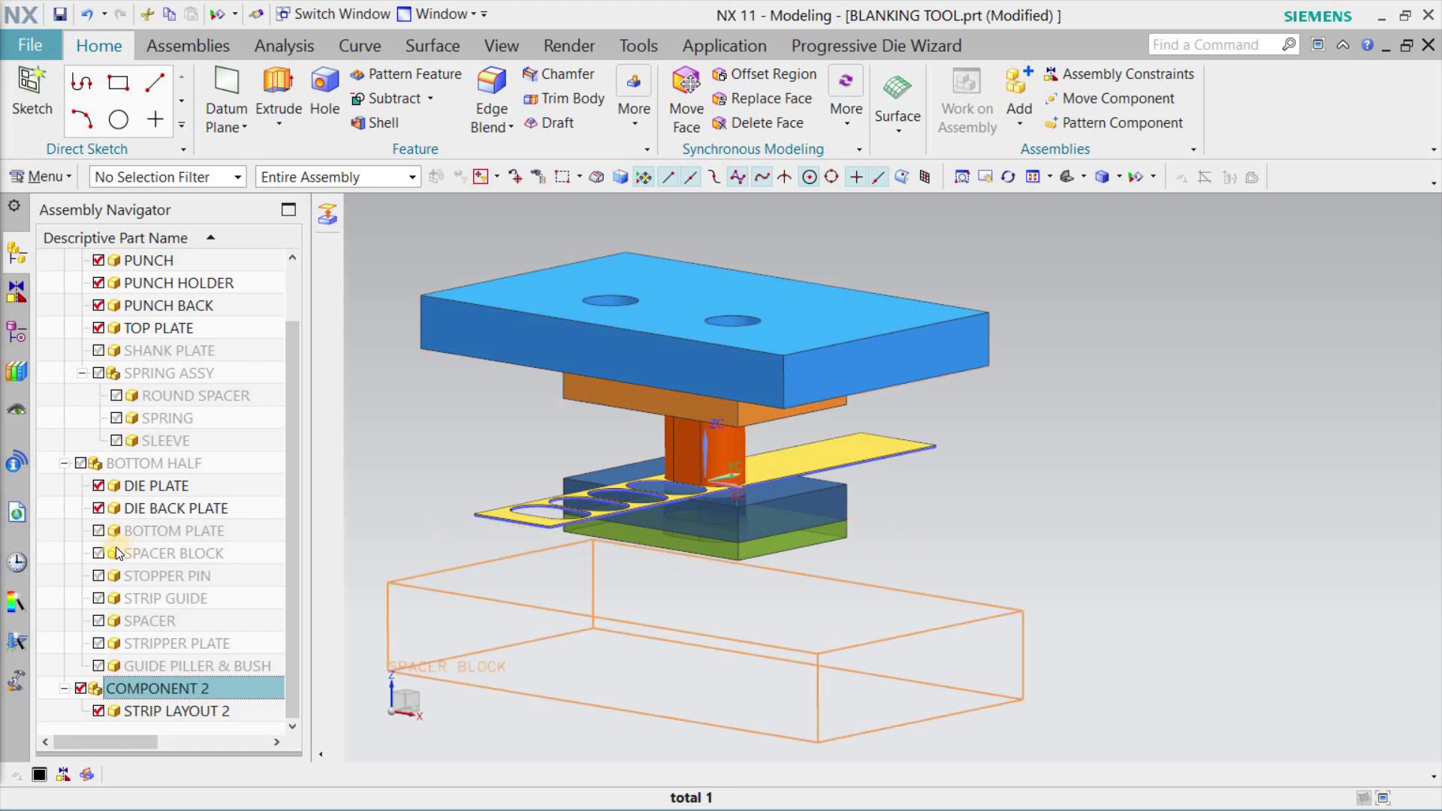
{"action": "left_click", "coordinate": [99, 530]}
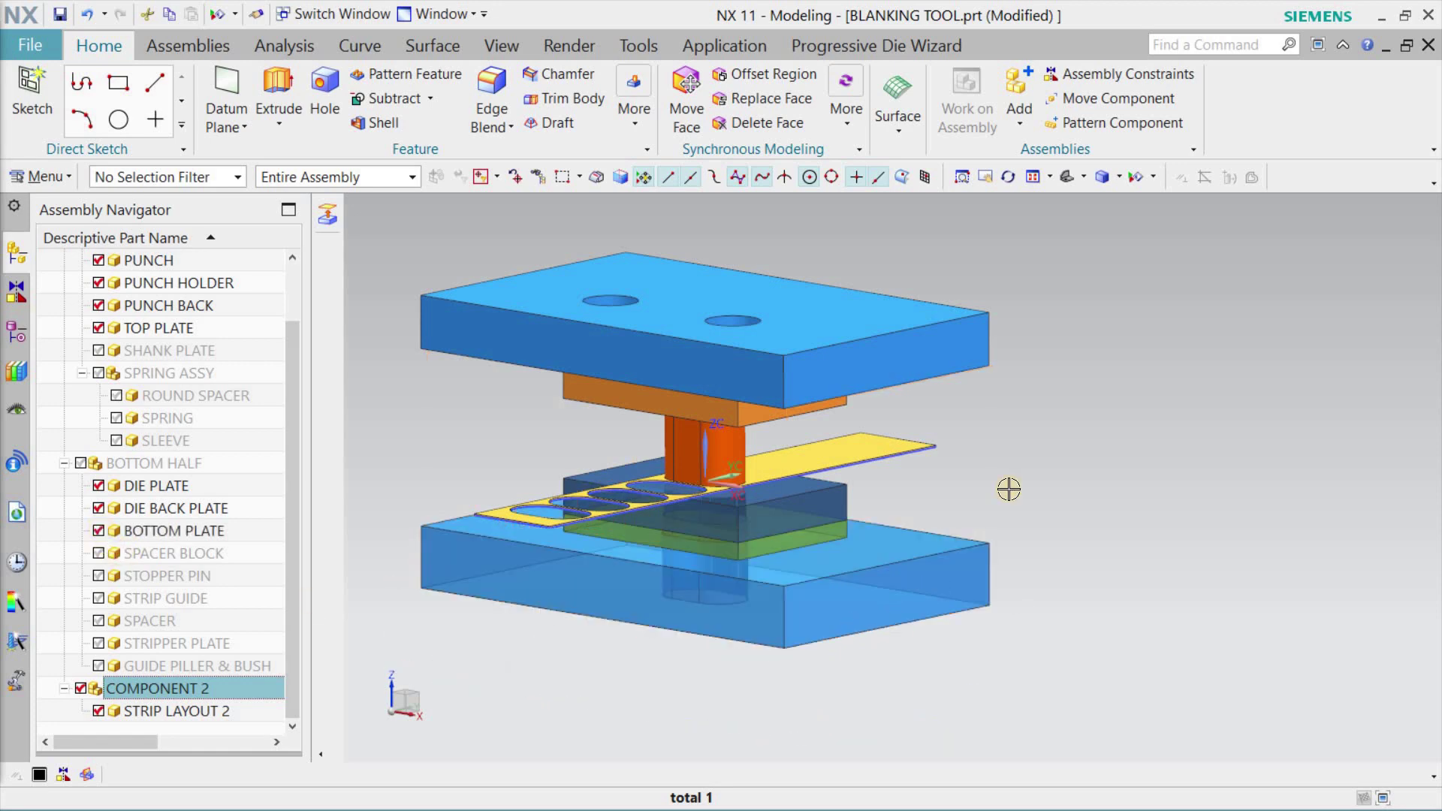
{"action": "middle_click_drag", "start_coordinate": [854, 627], "coordinate": [854, 406]}
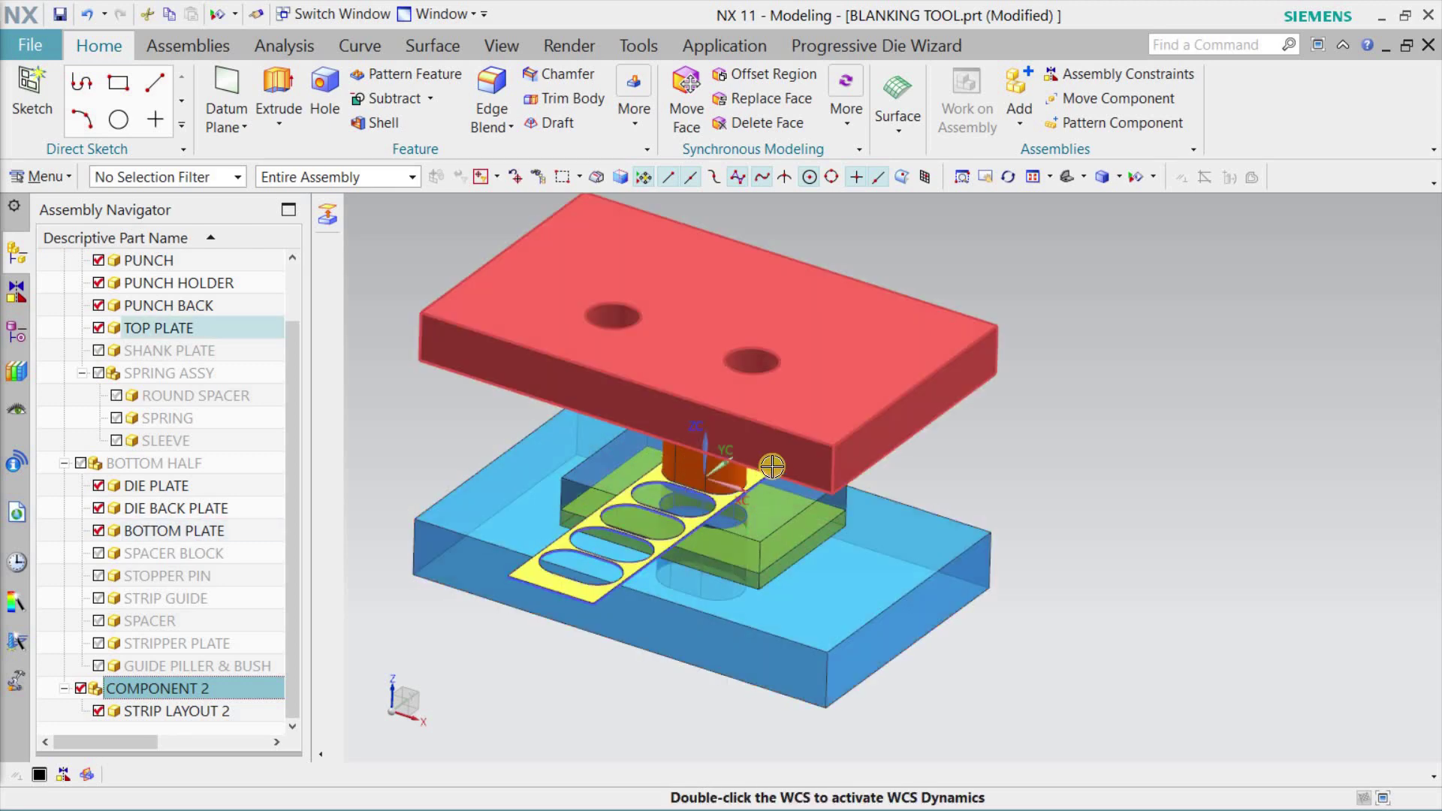
{"action": "middle_click_drag", "start_coordinate": [771, 466], "coordinate": [796, 341]}
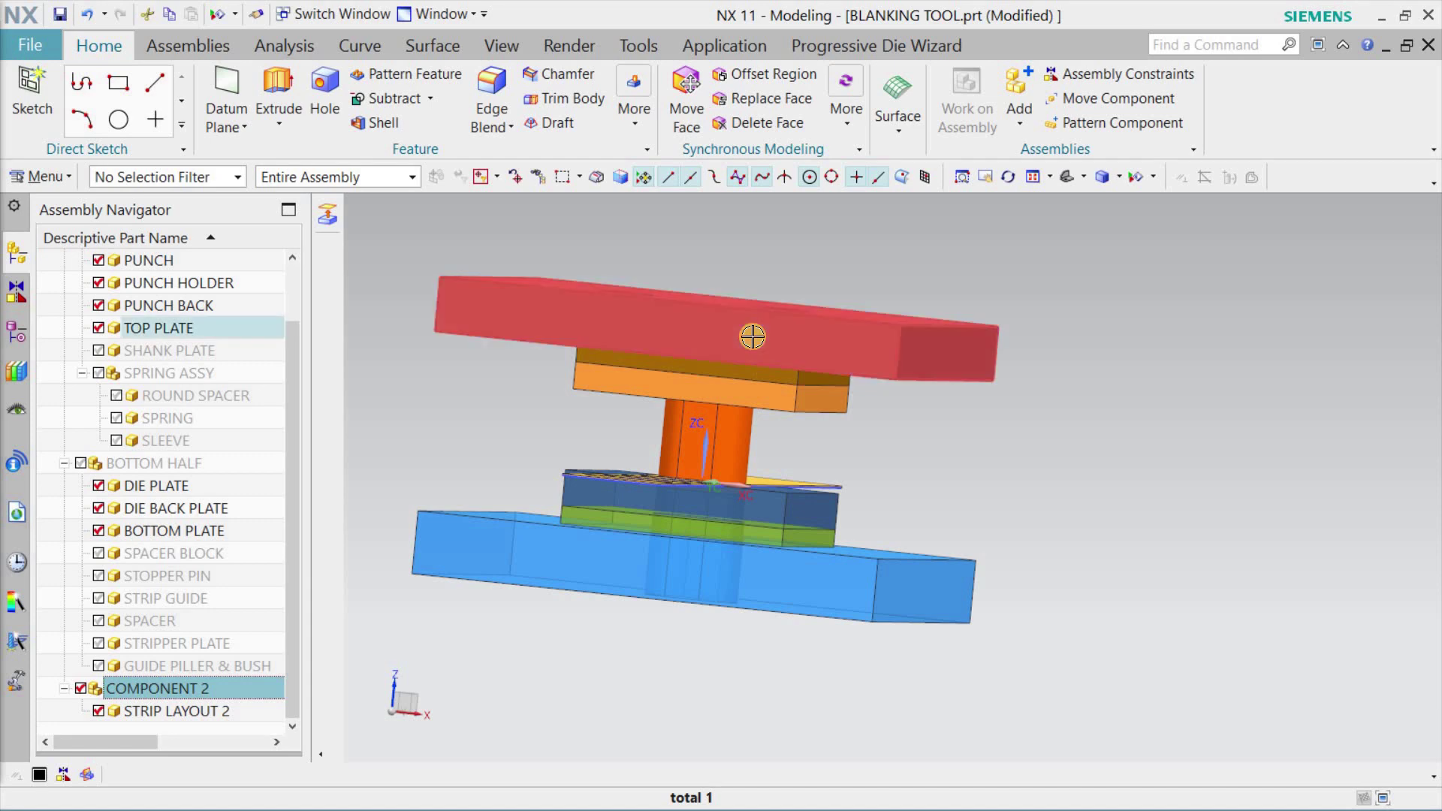
{"action": "scroll", "coordinate": [700, 375], "scroll_direction": "up", "scroll_amount": 2}
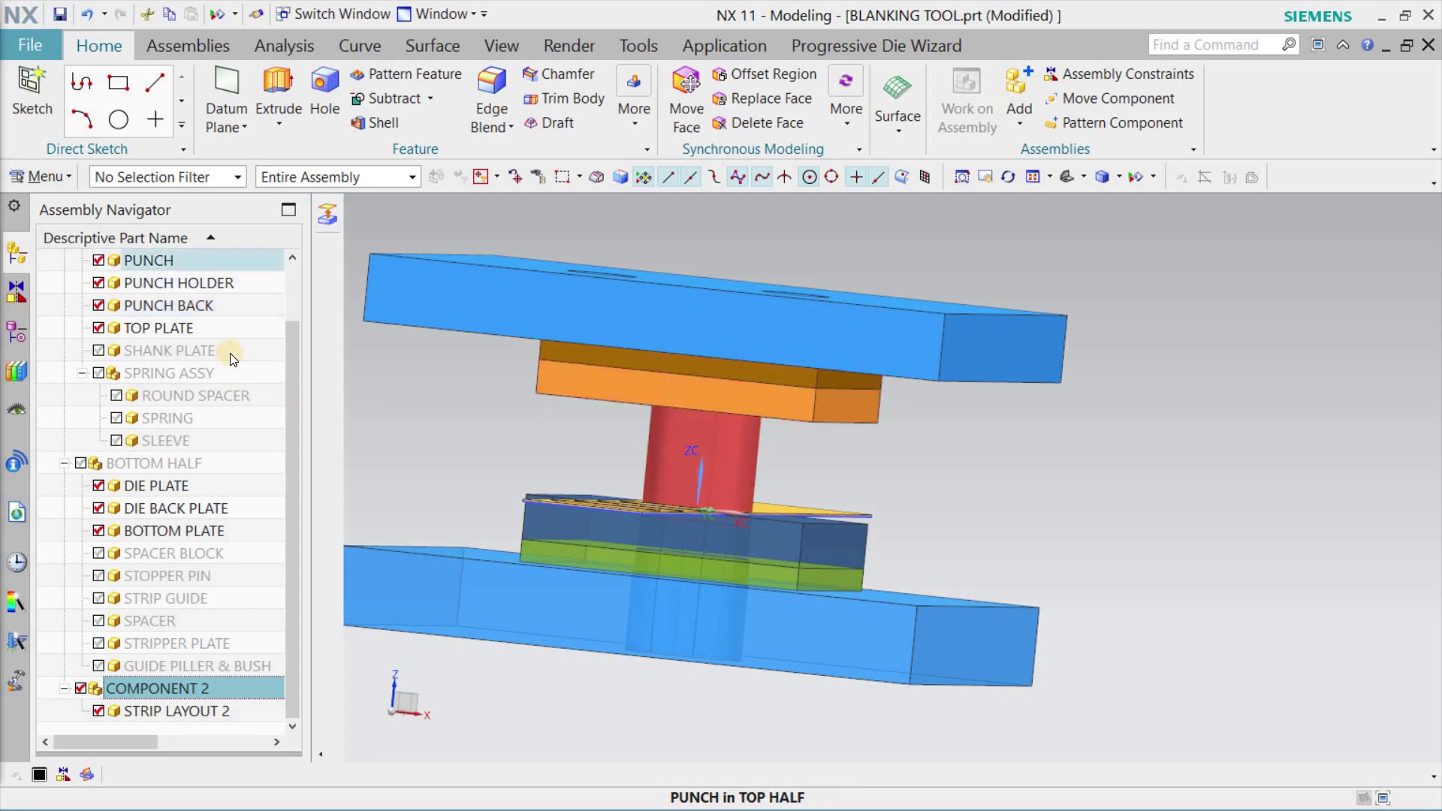
{"action": "scroll", "coordinate": [106, 294], "scroll_direction": "up", "scroll_amount": 1}
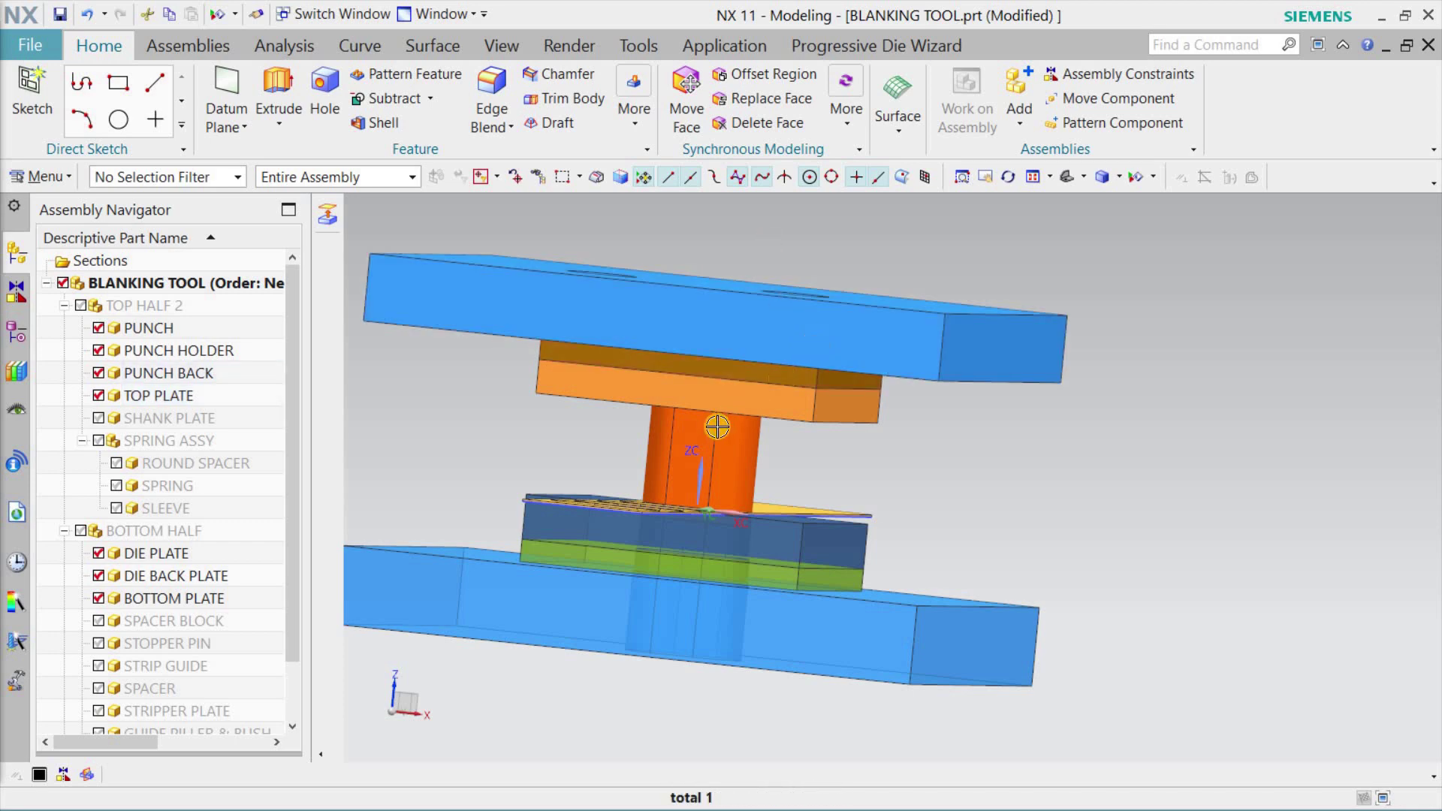
{"action": "scroll", "coordinate": [814, 337], "scroll_direction": "down", "scroll_amount": 2}
{"action": "scroll", "coordinate": [497, 421], "scroll_direction": "down", "scroll_amount": 3}
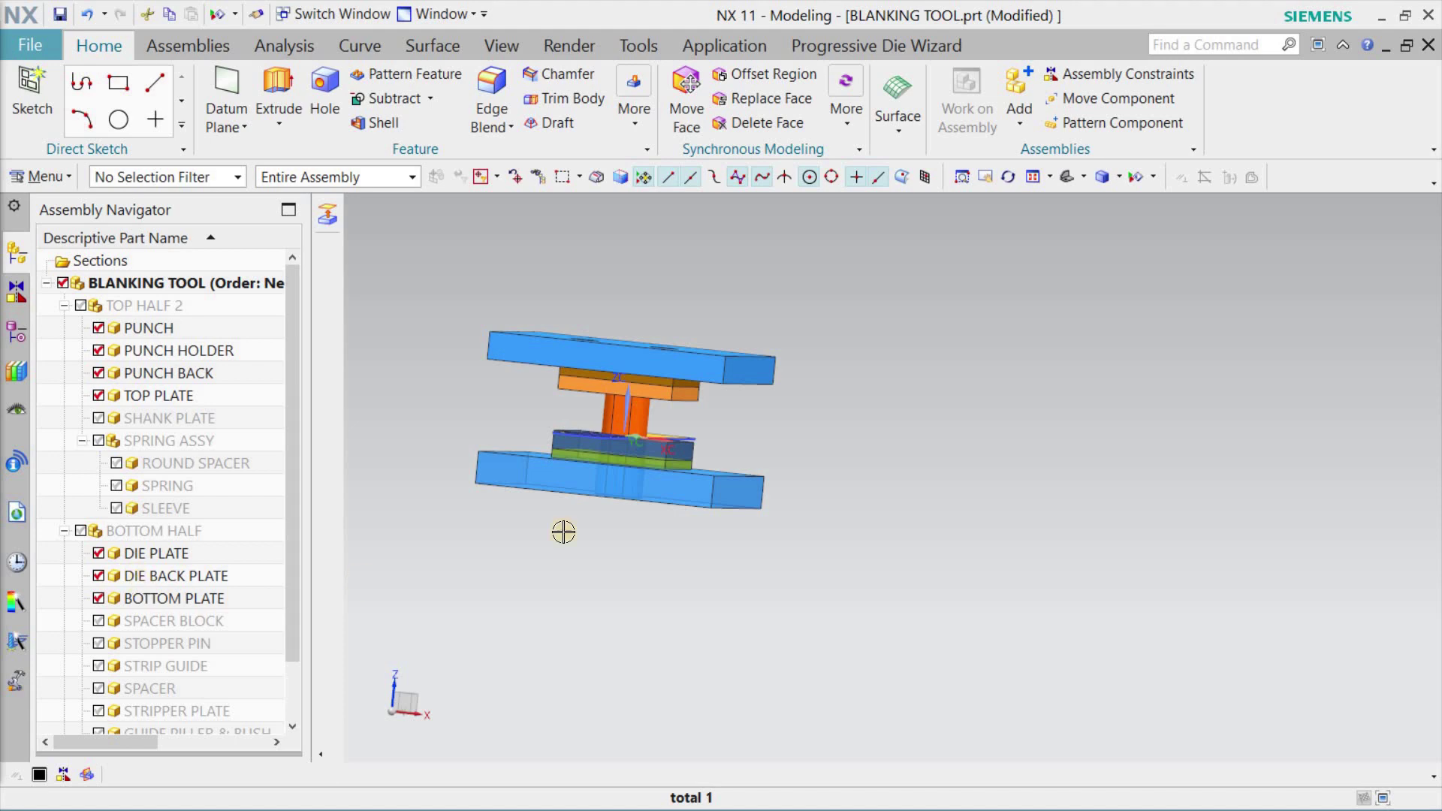
{"action": "scroll", "coordinate": [614, 445], "scroll_direction": "up", "scroll_amount": 3}
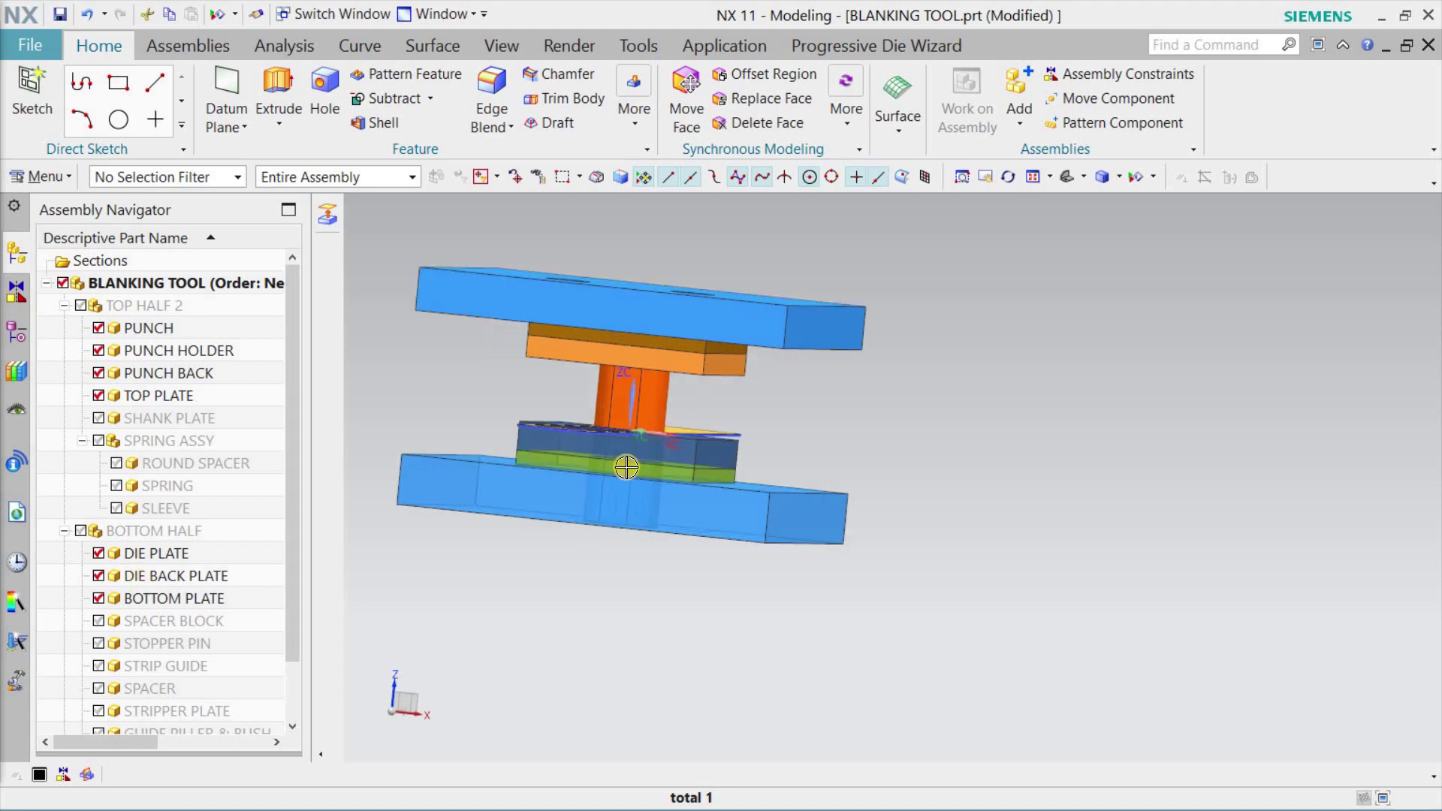
Step: Hide the top half to view the strip over the die plate, and redisplay the punch, punch holder, punch back and top plate
{"action": "left_click", "coordinate": [81, 306]}
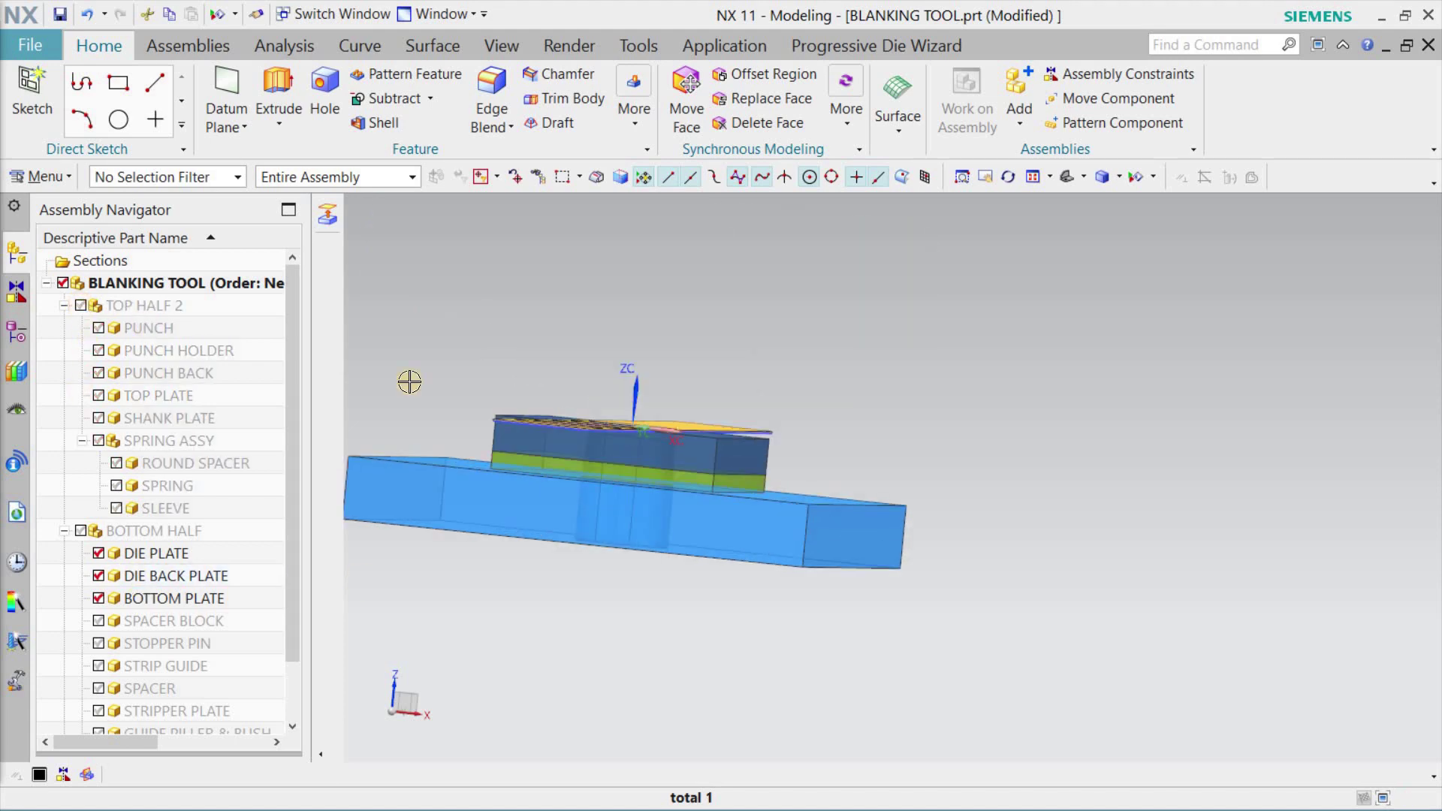
{"action": "middle_click_drag", "start_coordinate": [658, 349], "coordinate": [706, 443]}
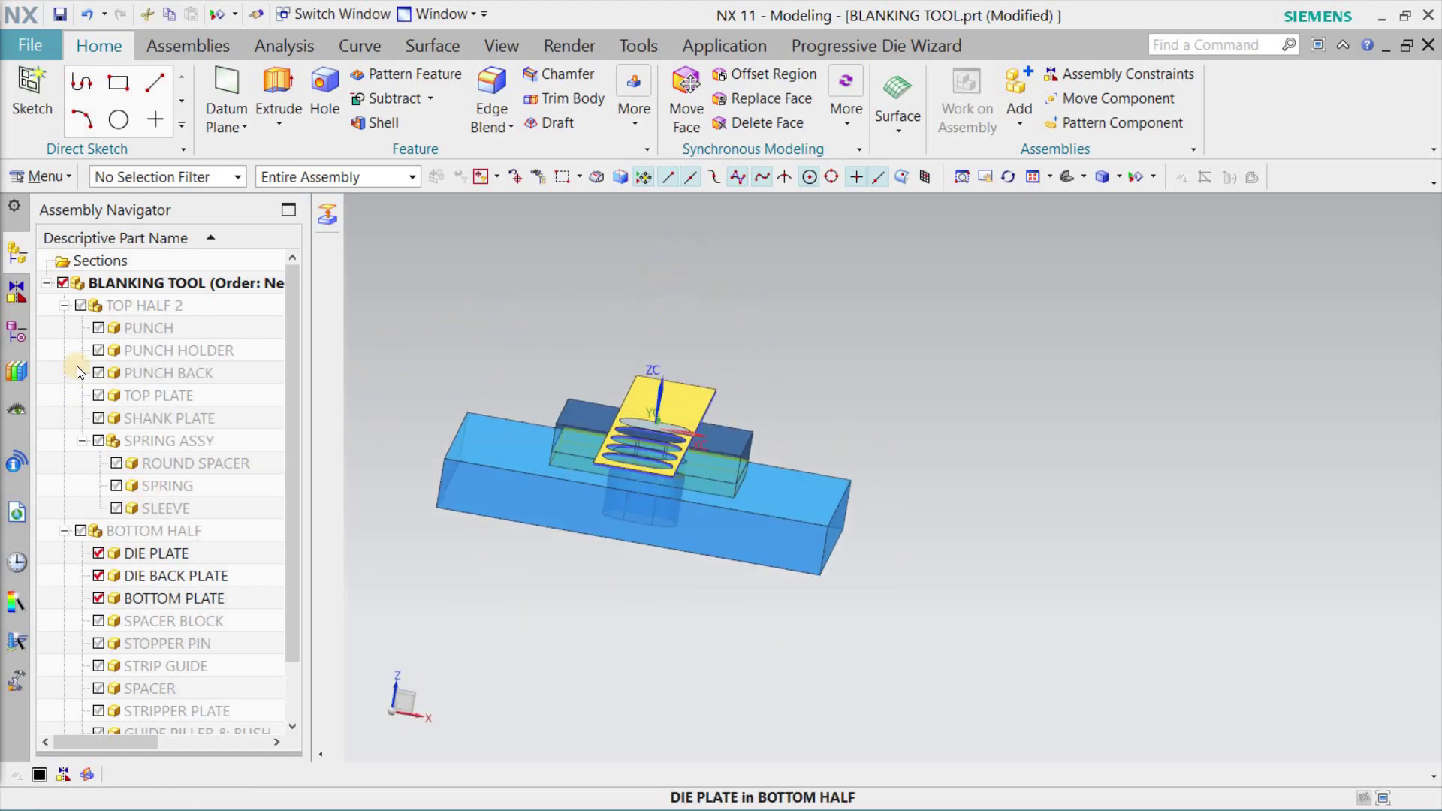
{"action": "left_click", "coordinate": [102, 346]}
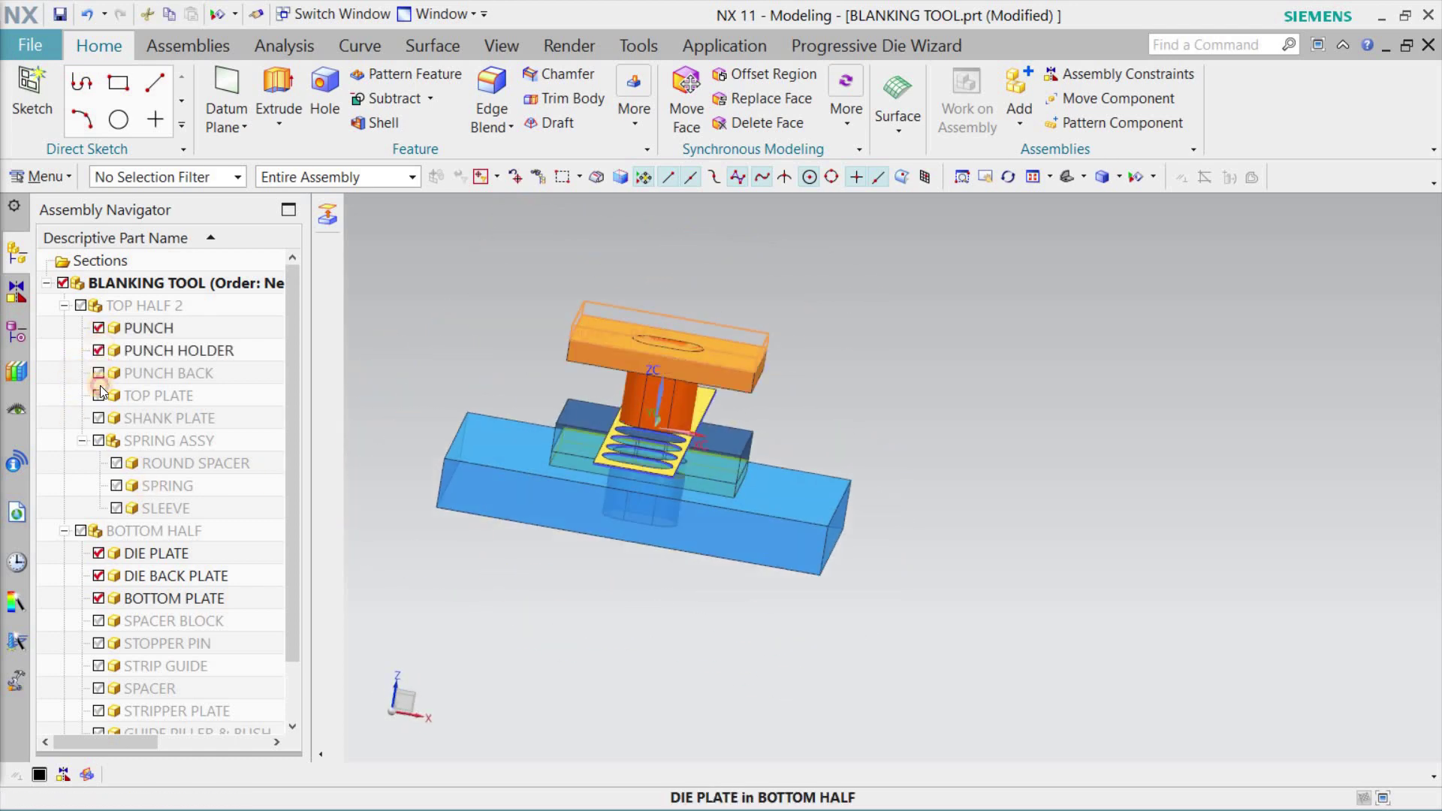
{"action": "left_click", "coordinate": [99, 373]}
{"action": "left_click", "coordinate": [99, 395]}
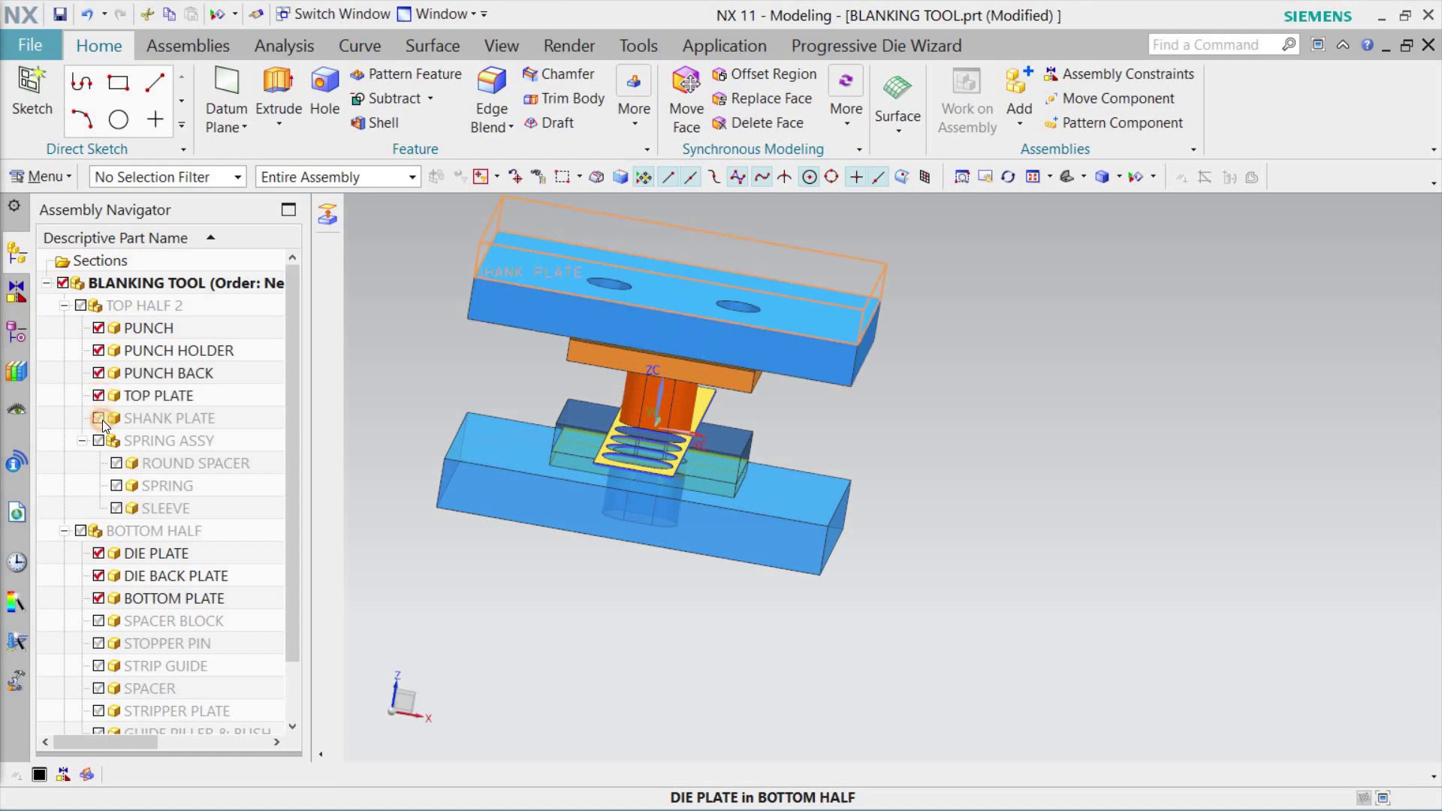
Step: Show the shank plate above the top plate and the spacer block beneath the bottom plate, and inspect both in the assembly
{"action": "left_click", "coordinate": [99, 418]}
{"action": "middle_click_drag", "start_coordinate": [966, 360], "coordinate": [703, 285]}
{"action": "mouse_move", "coordinate": [1011, 302]}
{"action": "middle_mouse_down"}
{"action": "mouse_move", "coordinate": [1008, 324]}
{"action": "mouse_move", "coordinate": [1001, 305]}
{"action": "mouse_move", "coordinate": [991, 316]}
{"action": "middle_mouse_up"}
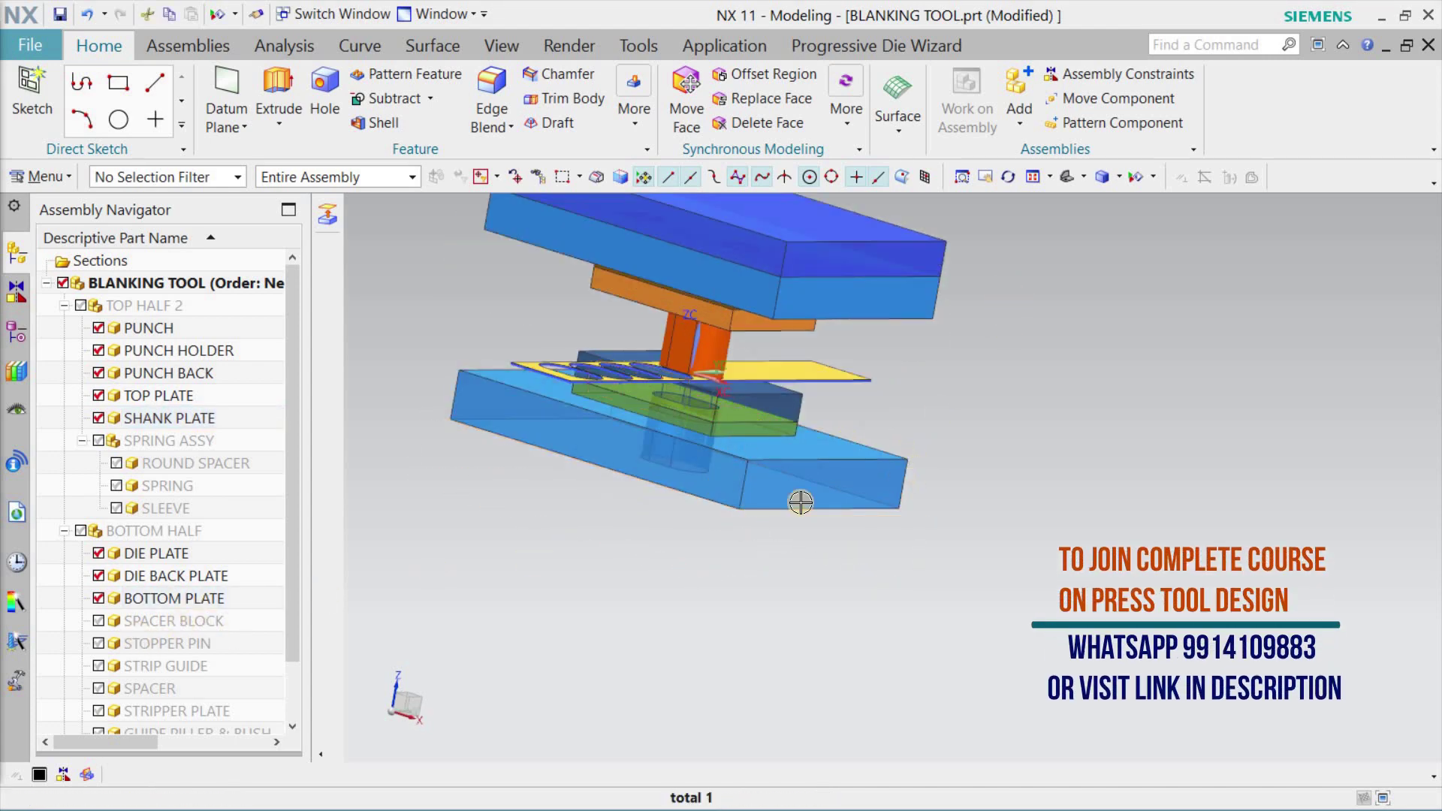
{"action": "left_click", "coordinate": [99, 621]}
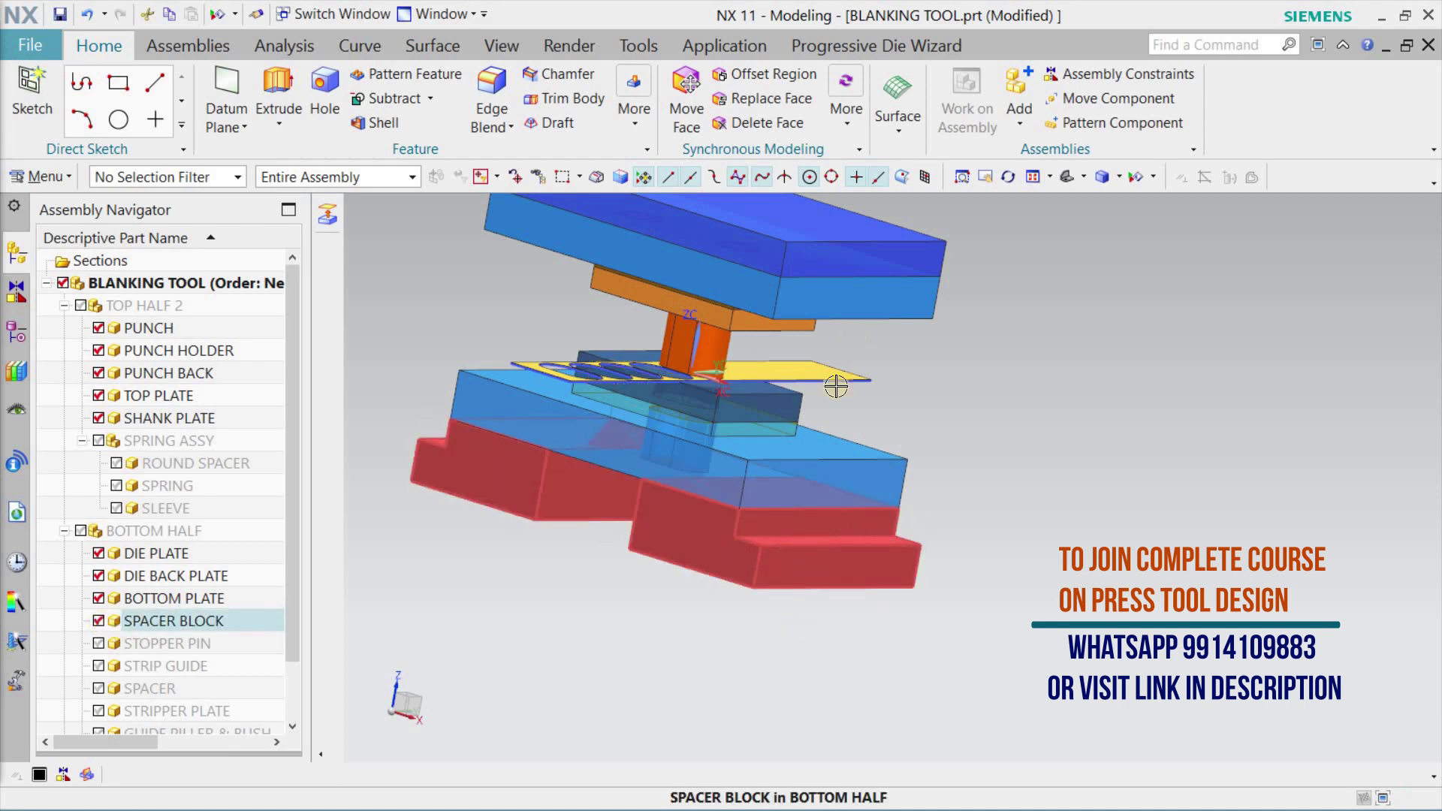
{"action": "middle_click_drag", "start_coordinate": [593, 578], "coordinate": [657, 498]}
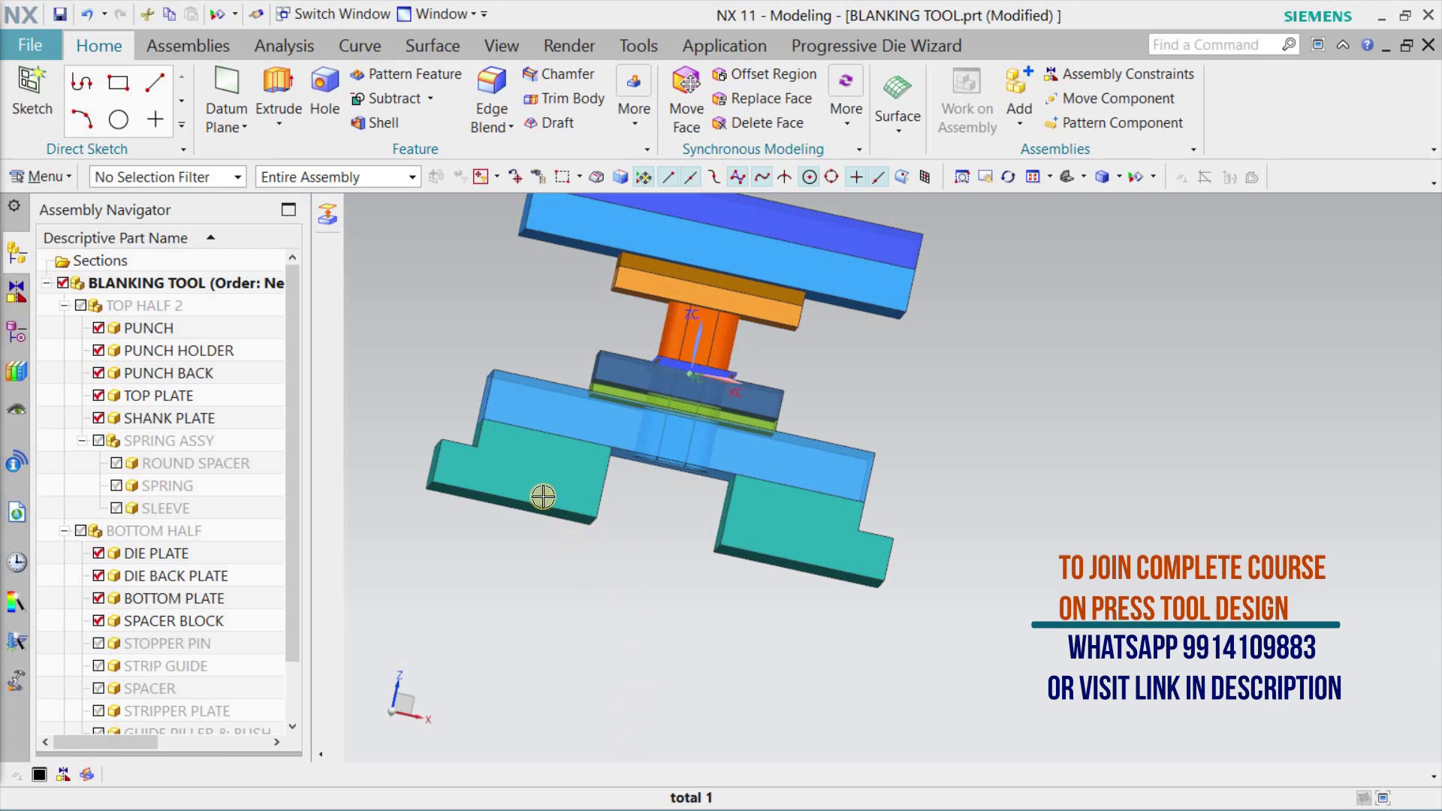
Step: Show the stopper pin beside the die plate and examine closely how it sits in the strip's punched opening
{"action": "left_click", "coordinate": [99, 644]}
{"action": "middle_click_drag", "start_coordinate": [846, 461], "coordinate": [805, 452]}
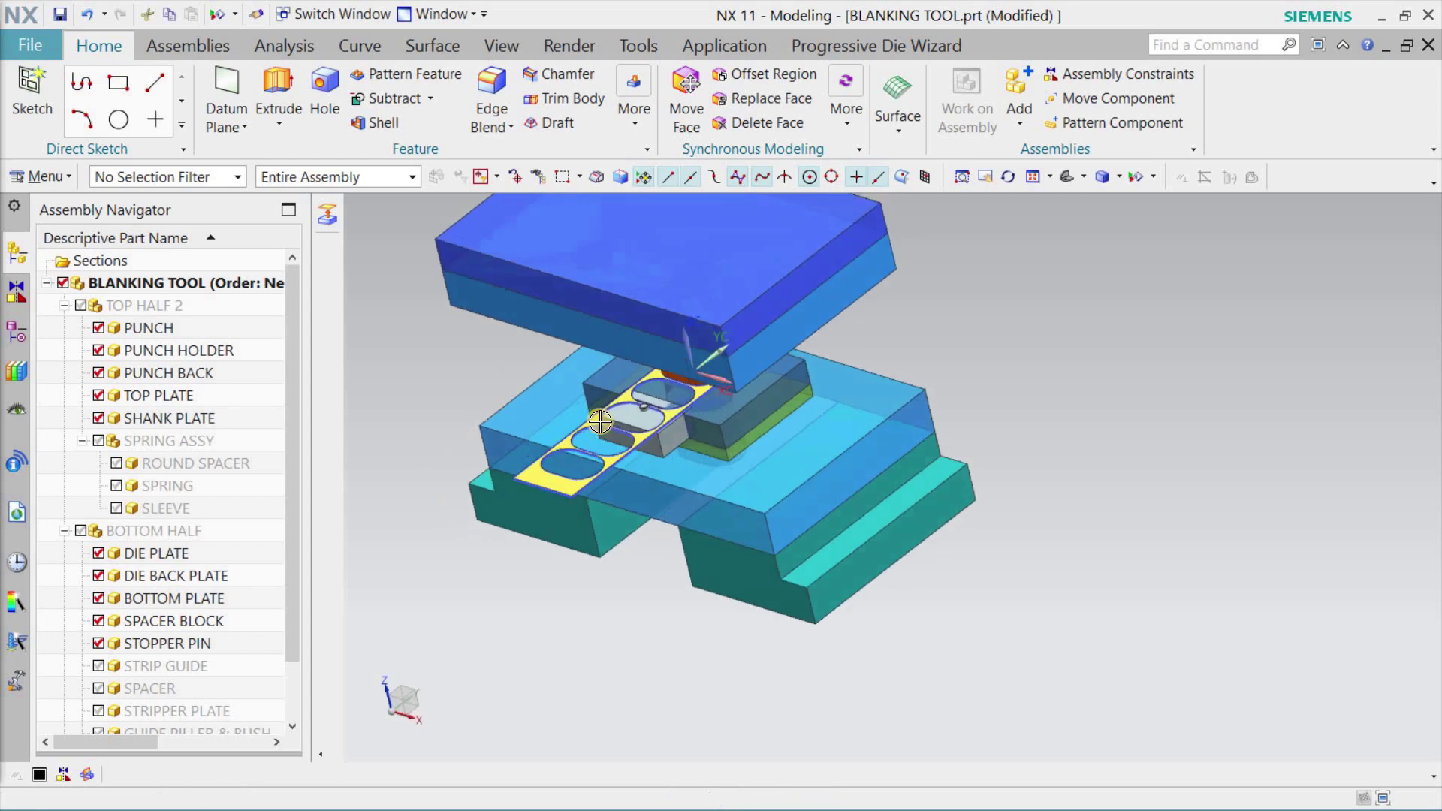
{"action": "scroll", "coordinate": [600, 422], "scroll_direction": "up", "scroll_amount": 3}
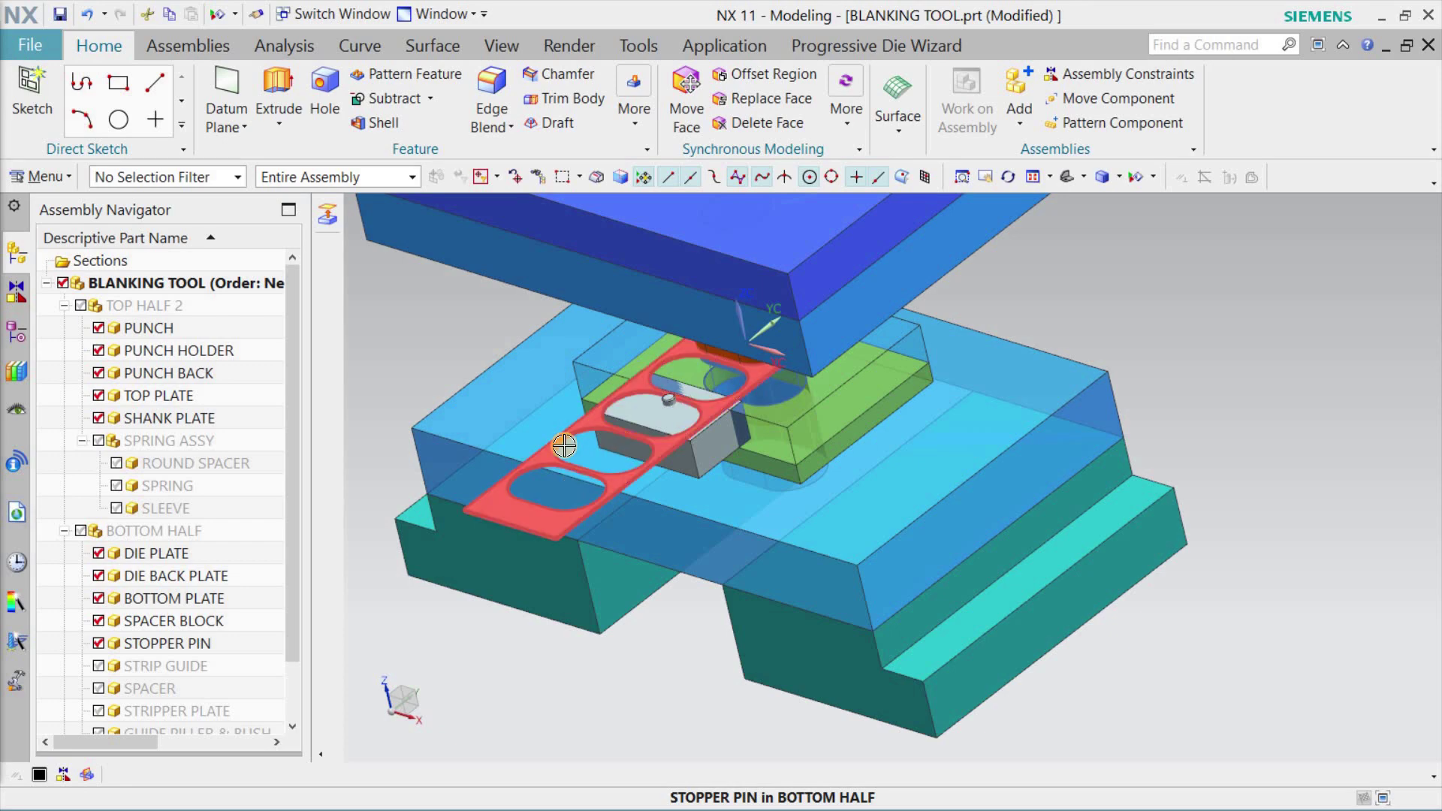
{"action": "scroll", "coordinate": [582, 459], "scroll_direction": "up", "scroll_amount": 3}
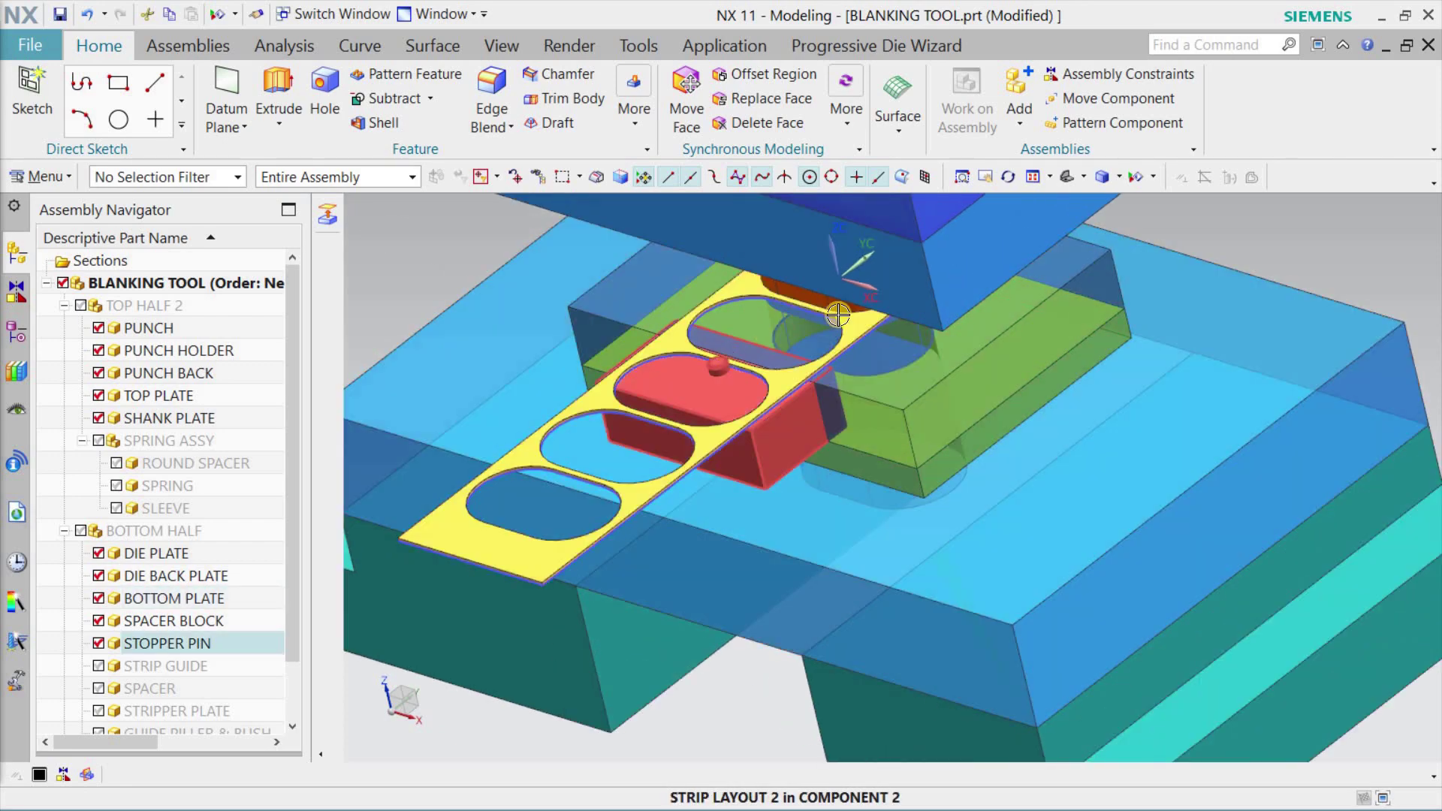
{"action": "middle_click_drag", "start_coordinate": [908, 342], "coordinate": [896, 285]}
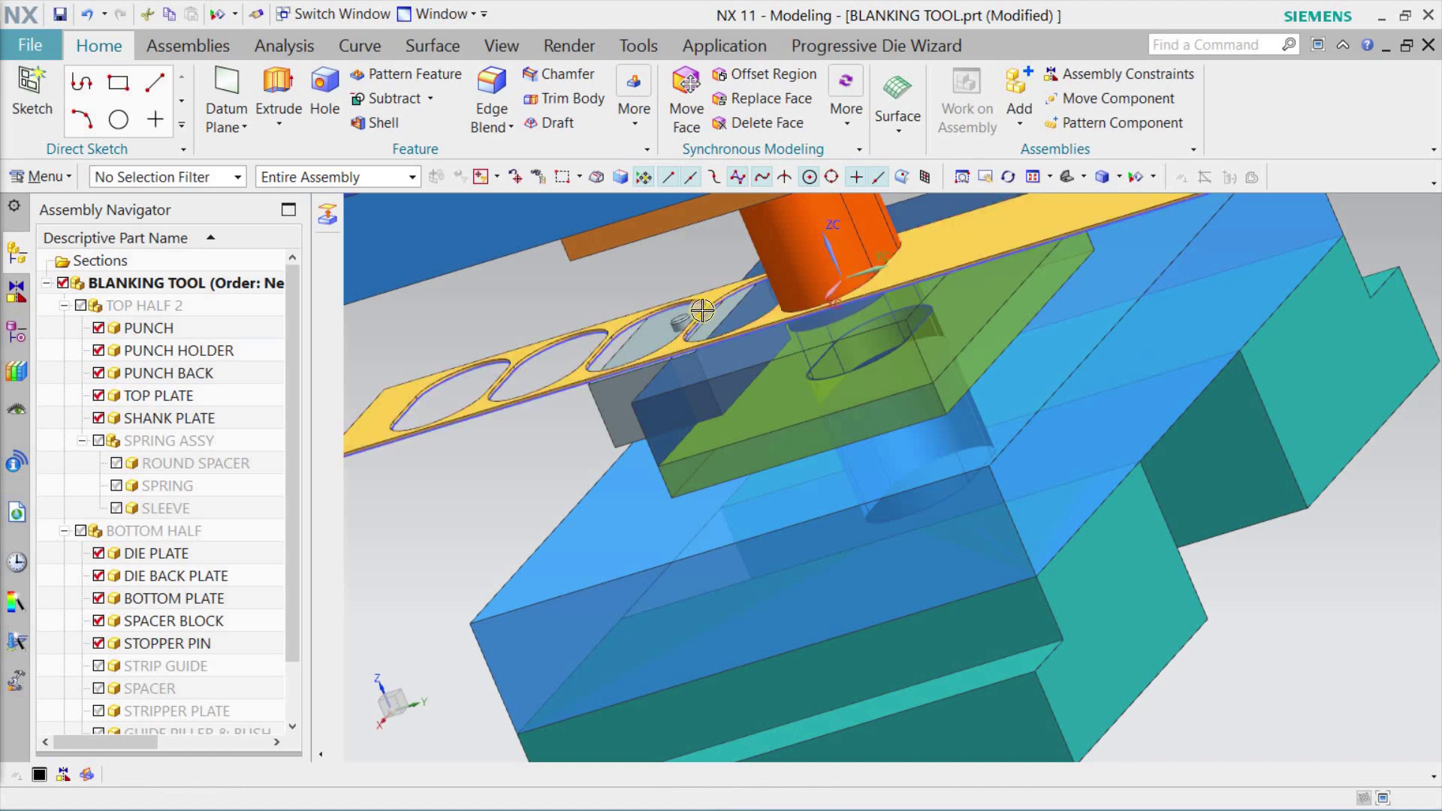
{"action": "scroll", "coordinate": [697, 338], "scroll_direction": "up", "scroll_amount": 3}
{"action": "left_click", "coordinate": [671, 375]}
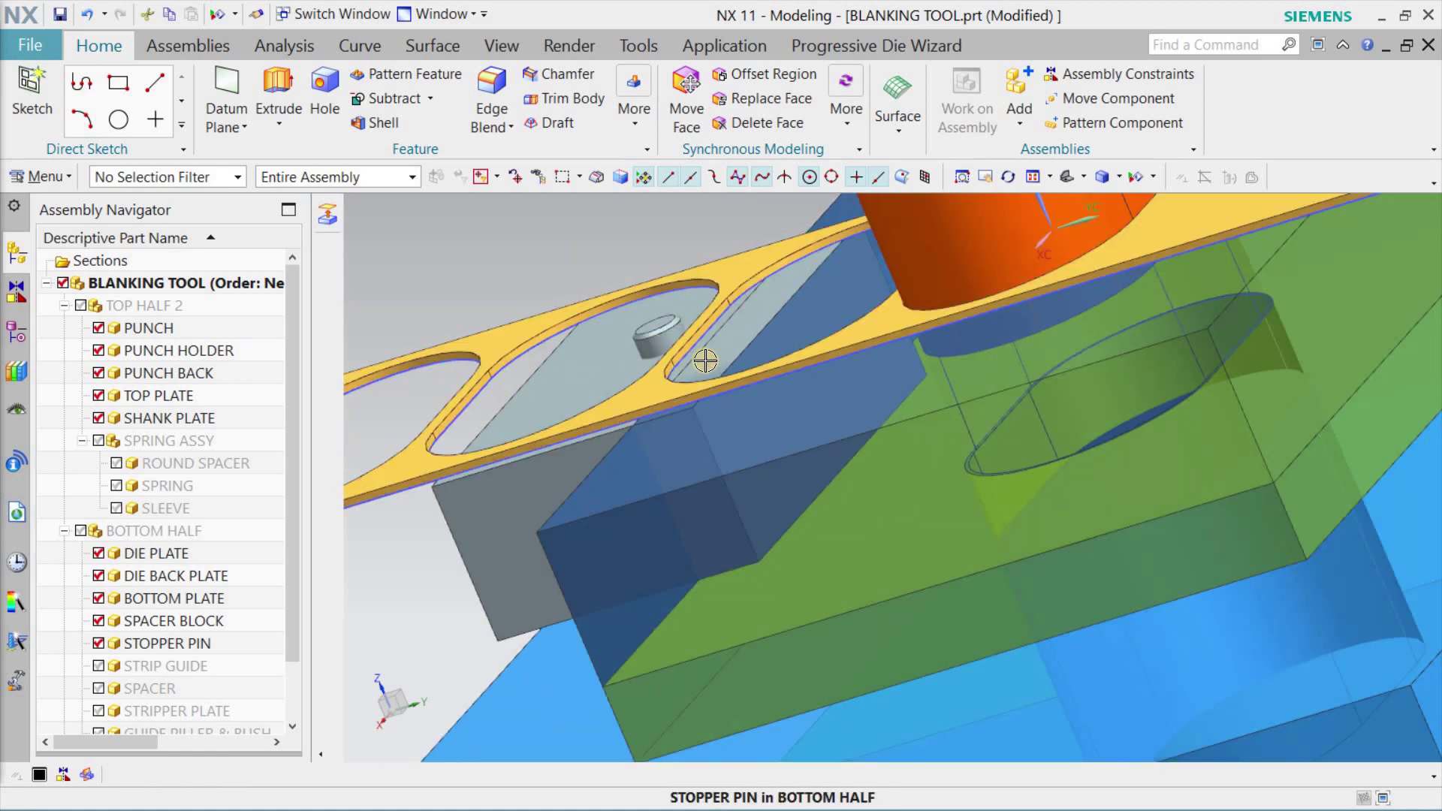
{"action": "scroll", "coordinate": [647, 460], "scroll_direction": "down", "scroll_amount": 3}
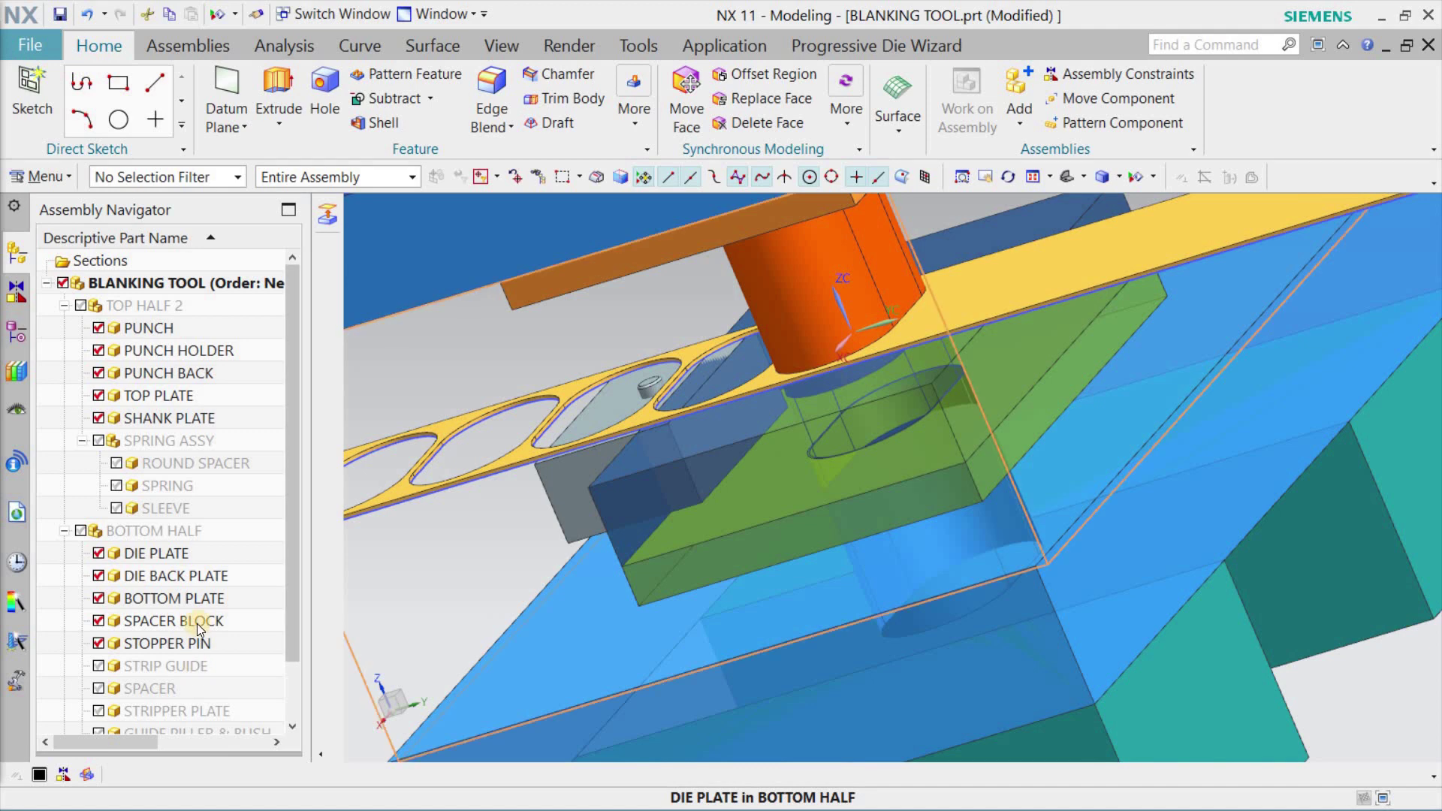
Step: Show the strip guide and view the strip end-on above the die plate
{"action": "scroll", "coordinate": [120, 617], "scroll_direction": "down", "scroll_amount": 1}
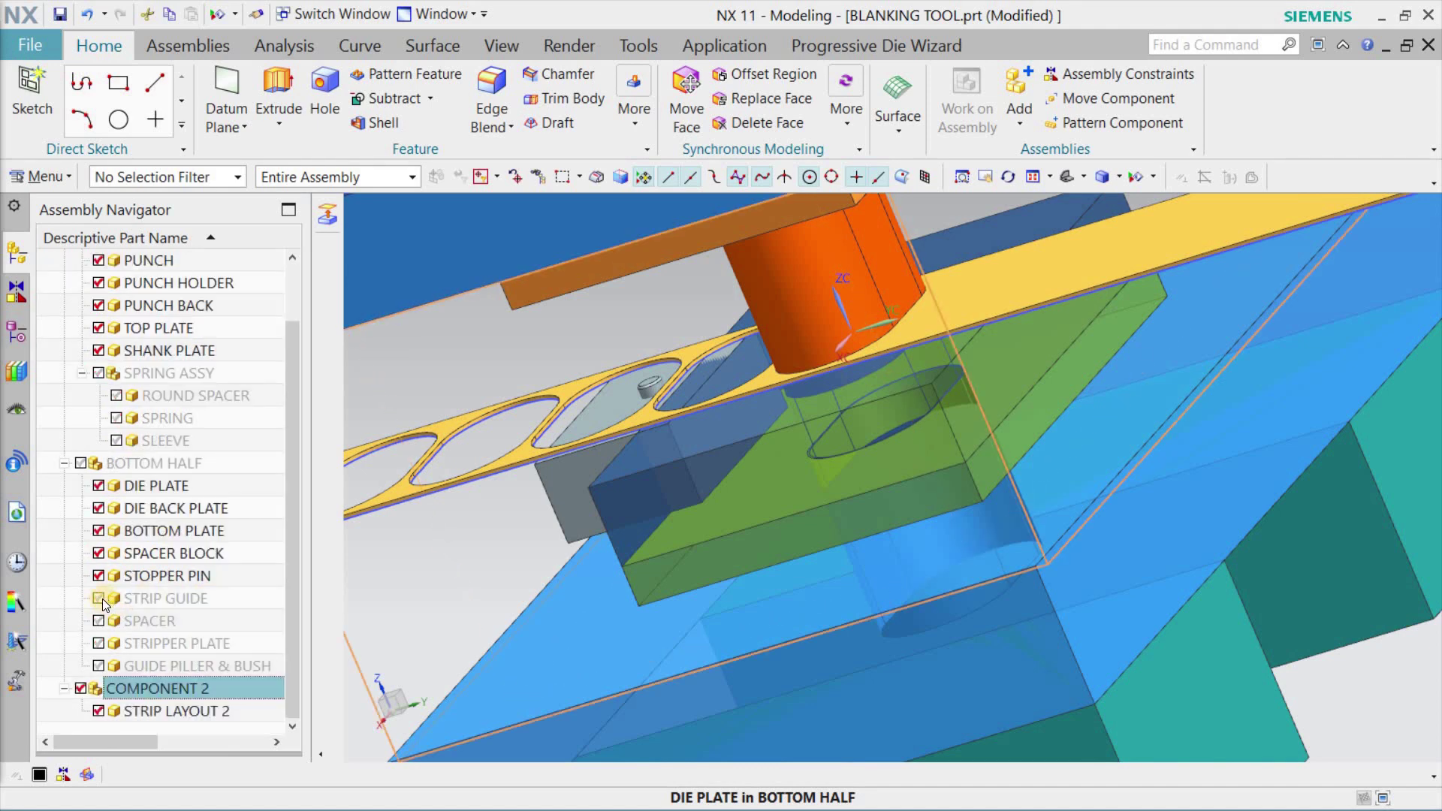
{"action": "left_click", "coordinate": [99, 599]}
{"action": "middle_click_drag", "start_coordinate": [706, 420], "coordinate": [924, 316]}
{"action": "scroll", "coordinate": [914, 363], "scroll_direction": "down", "scroll_amount": 3}
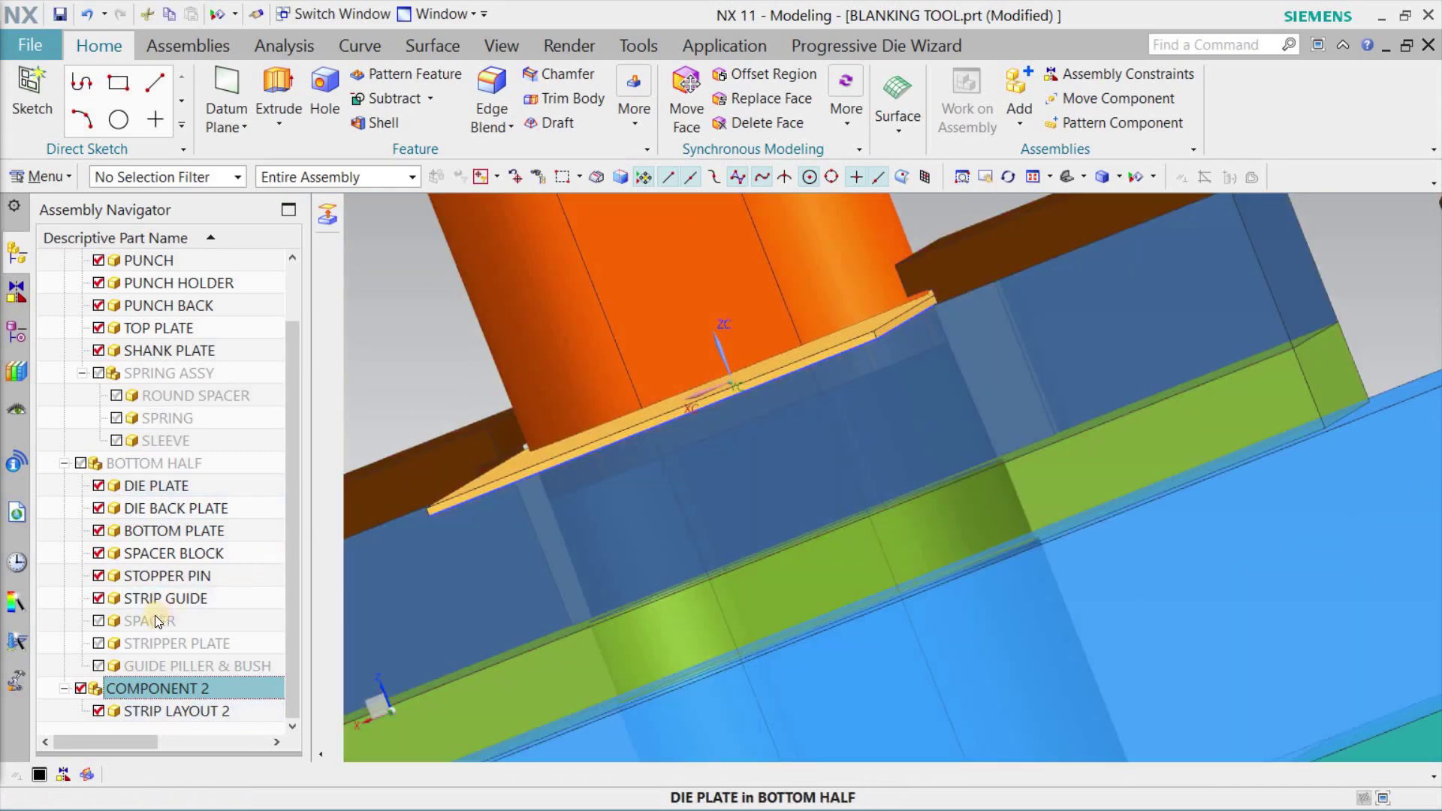
Step: Show the spacer pillars between the bottom plate and top plate, and examine the assembled tool from several sides
{"action": "left_click", "coordinate": [99, 621]}
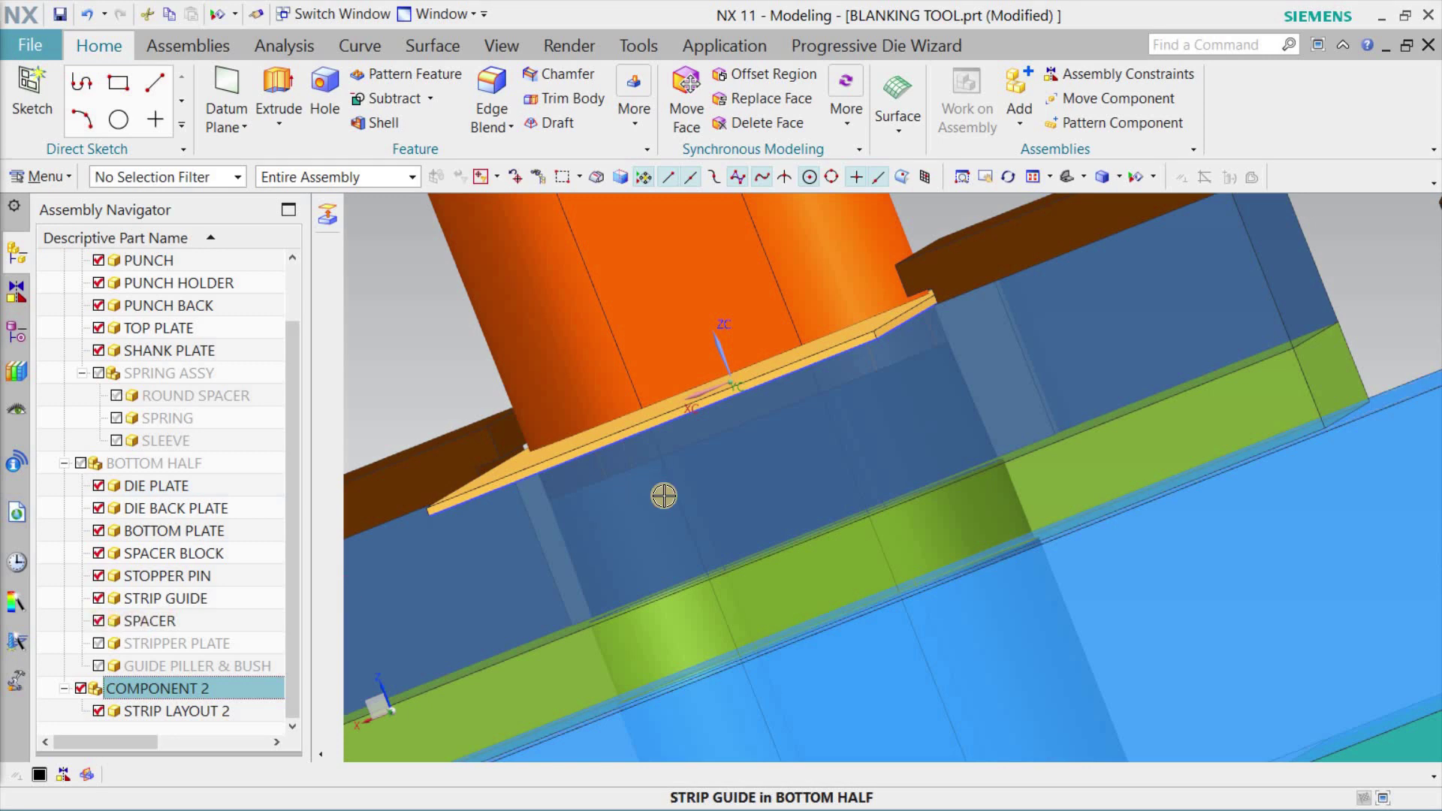
{"action": "scroll", "coordinate": [832, 406], "scroll_direction": "up", "scroll_amount": 3}
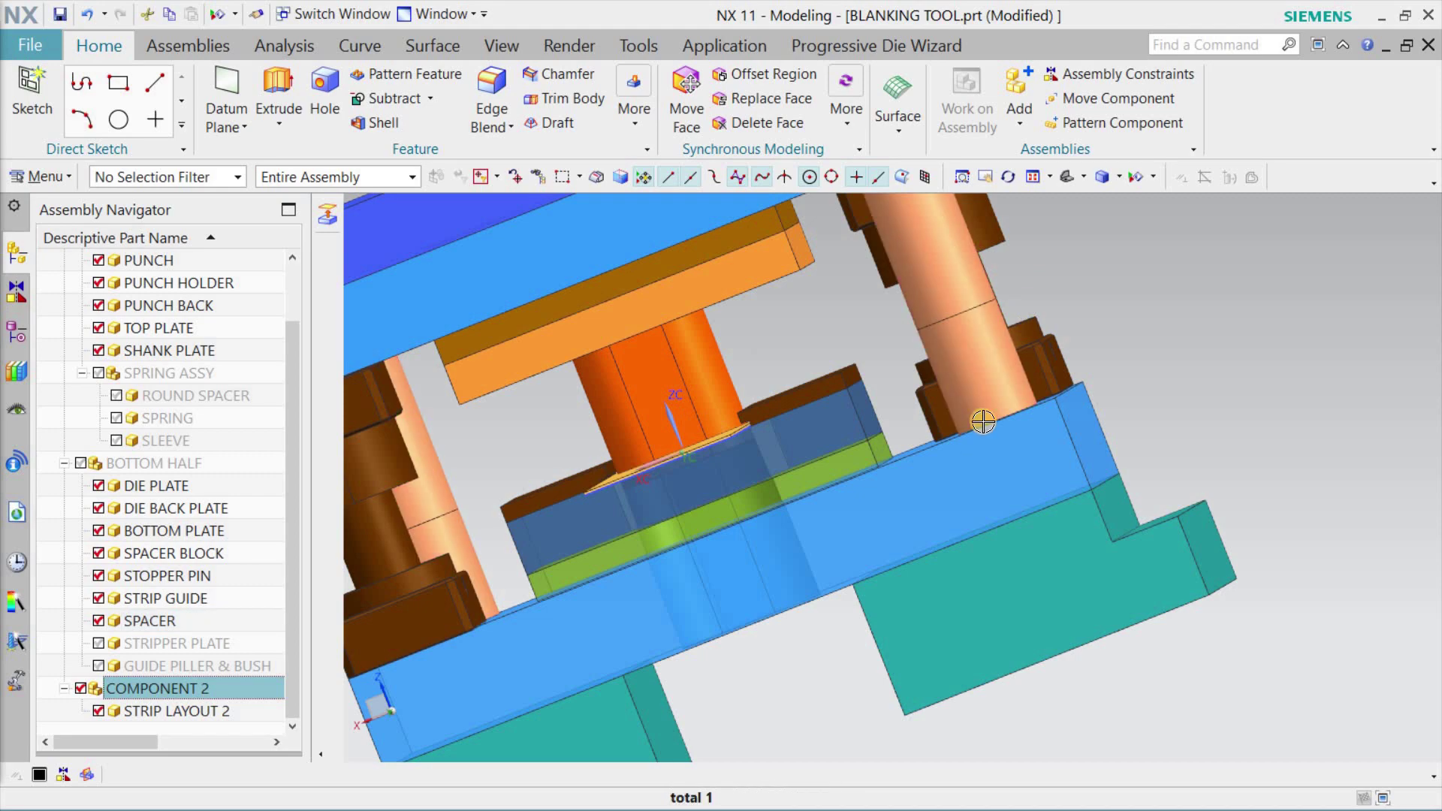
{"action": "scroll", "coordinate": [975, 418], "scroll_direction": "up", "scroll_amount": 3}
{"action": "scroll", "coordinate": [1033, 306], "scroll_direction": "down", "scroll_amount": 3}
{"action": "middle_click_drag", "start_coordinate": [1034, 306], "coordinate": [1007, 402]}
{"action": "mouse_move", "coordinate": [1111, 443]}
{"action": "middle_mouse_down"}
{"action": "mouse_move", "coordinate": [1159, 418]}
{"action": "mouse_move", "coordinate": [1105, 423]}
{"action": "middle_mouse_up"}
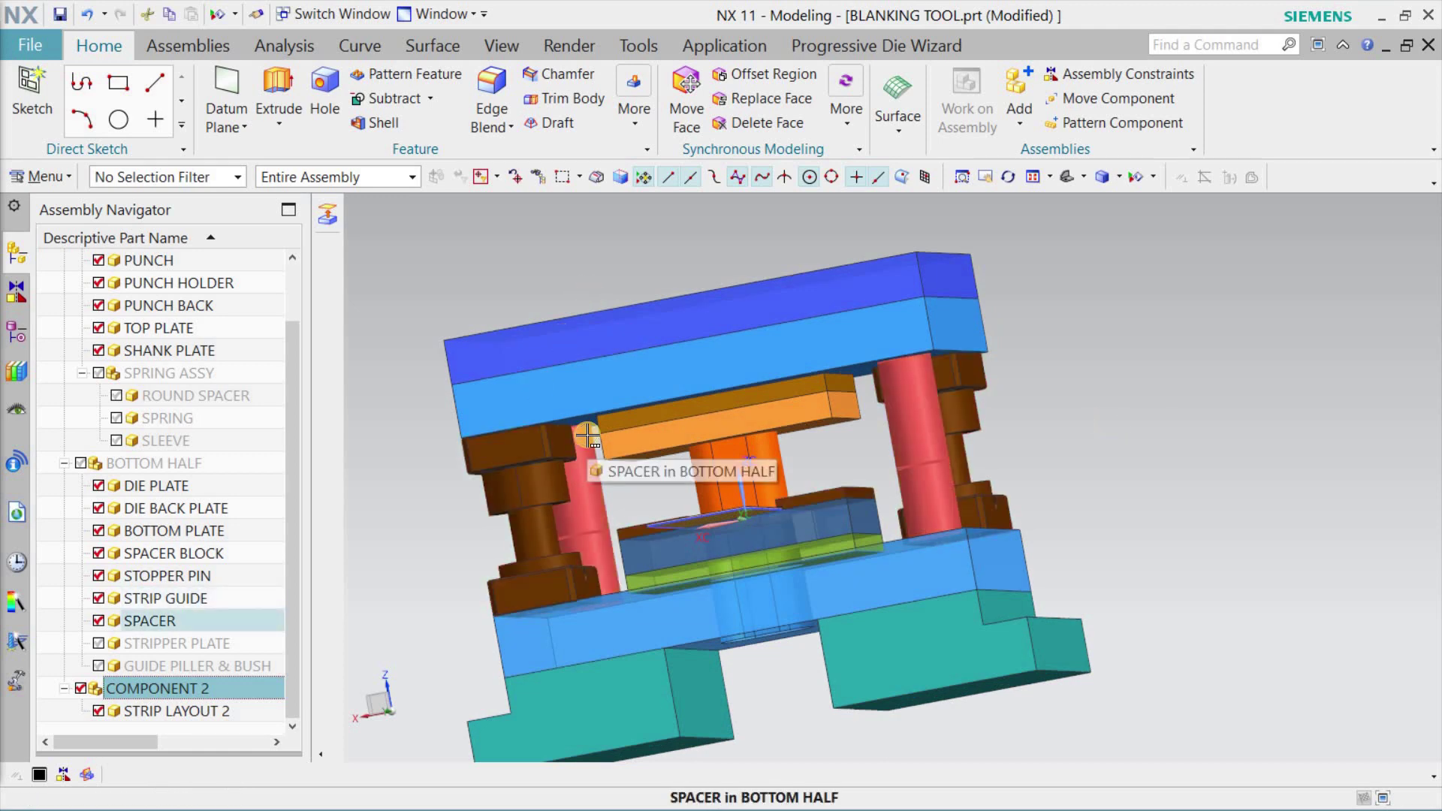
{"action": "middle_click_drag", "start_coordinate": [481, 526], "coordinate": [781, 470]}
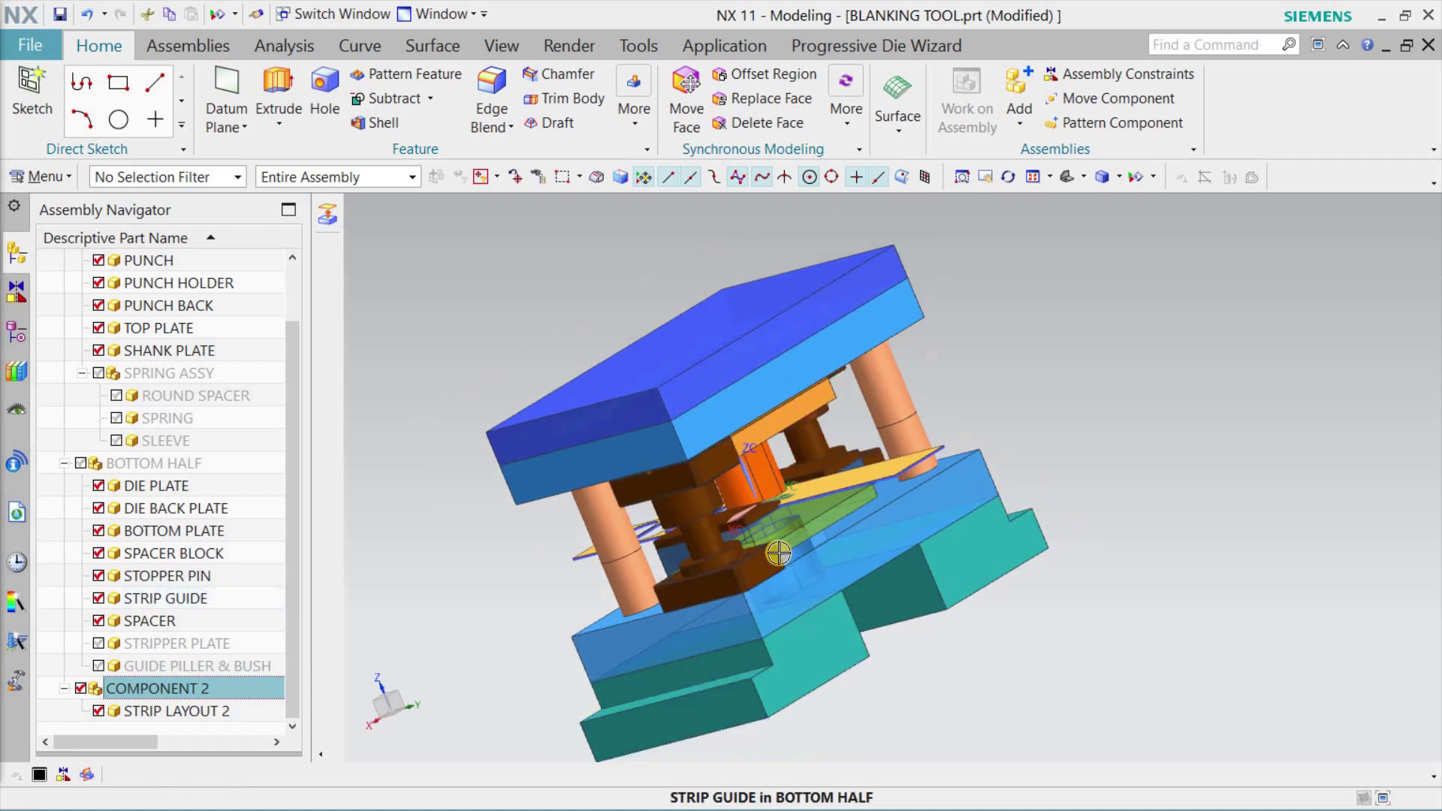
{"action": "middle_click_drag", "start_coordinate": [886, 601], "coordinate": [693, 530]}
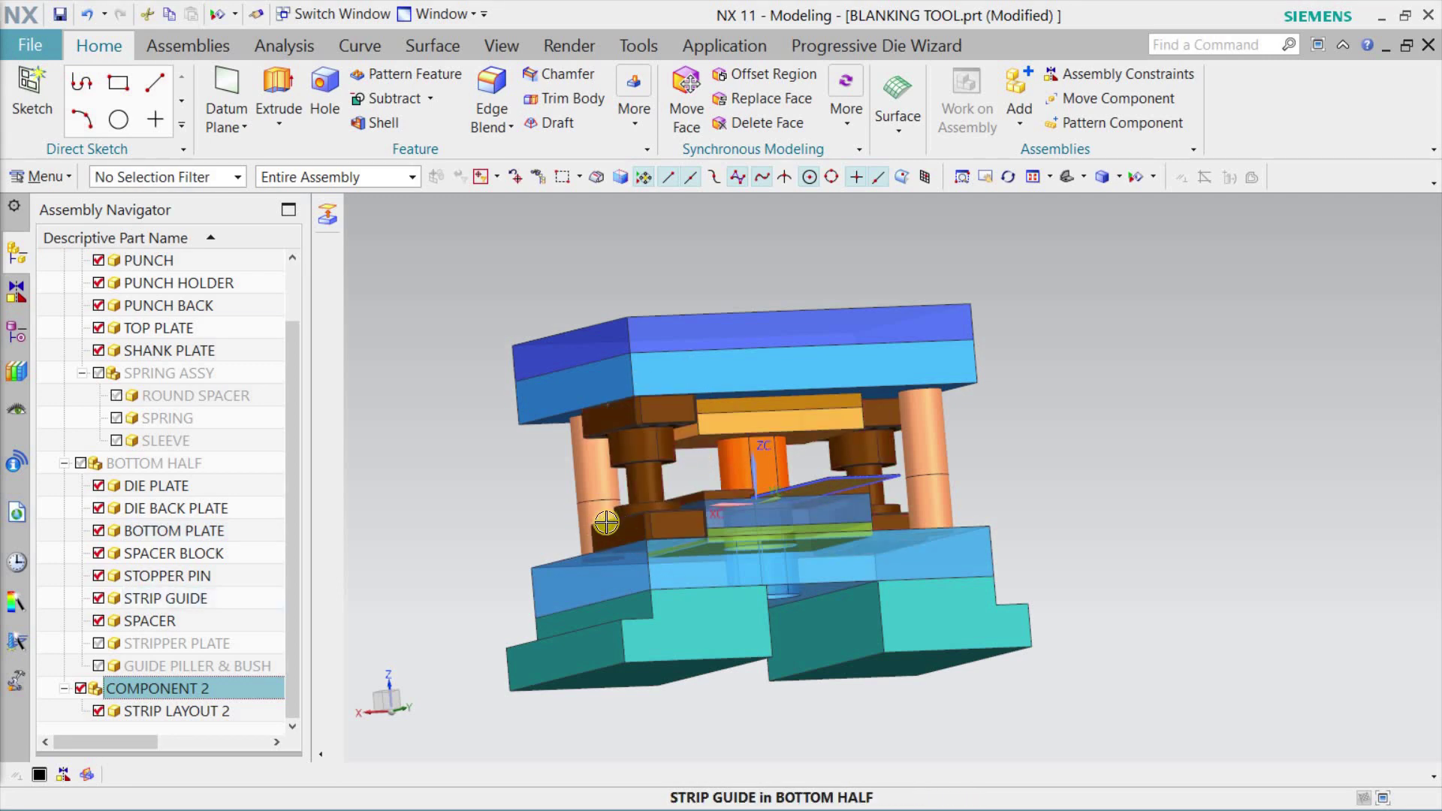
Step: Show the stripper plate above the strip guide and examine it closely around the strip
{"action": "left_click", "coordinate": [98, 644]}
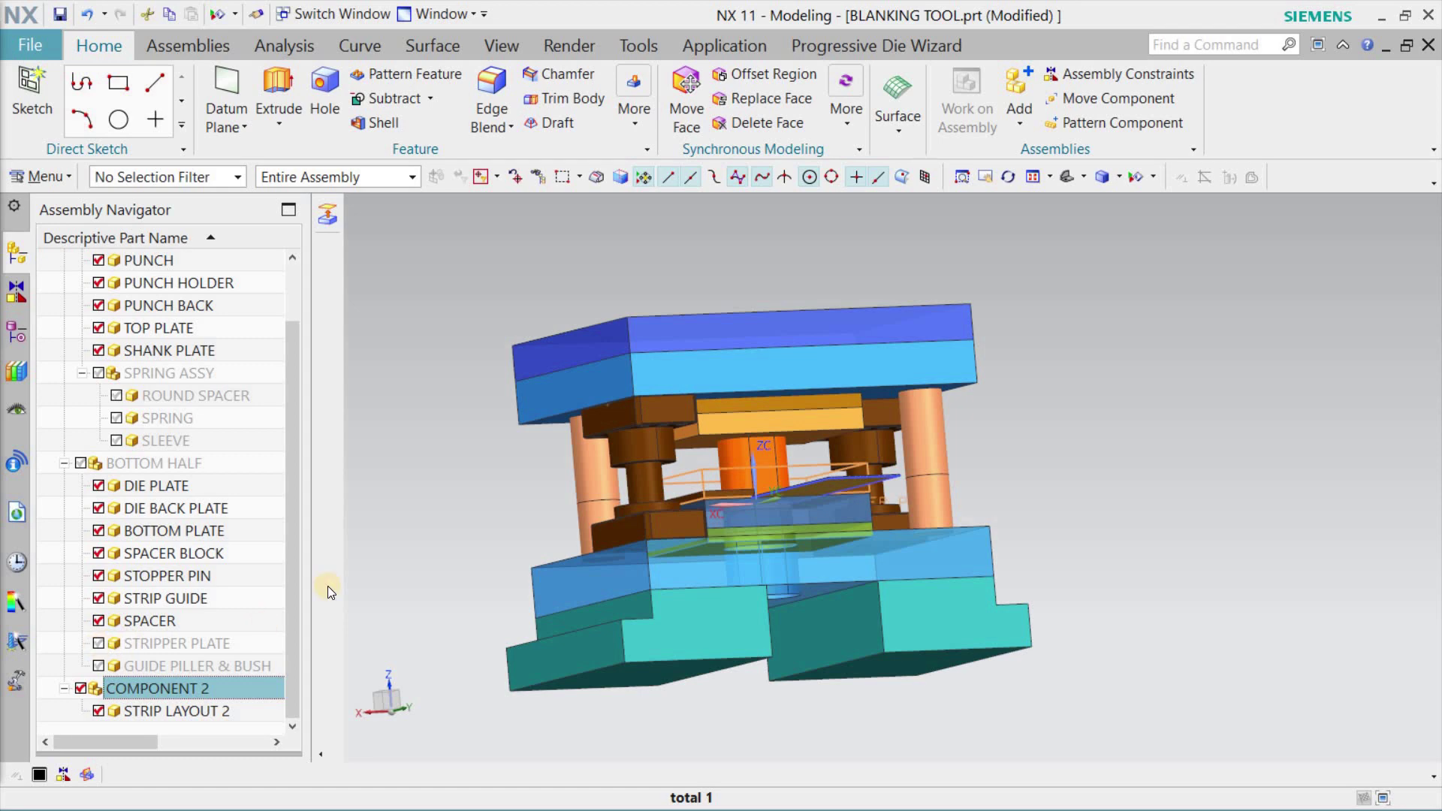
{"action": "middle_click_drag", "start_coordinate": [533, 518], "coordinate": [676, 571]}
{"action": "scroll", "coordinate": [711, 588], "scroll_direction": "up", "scroll_amount": 5}
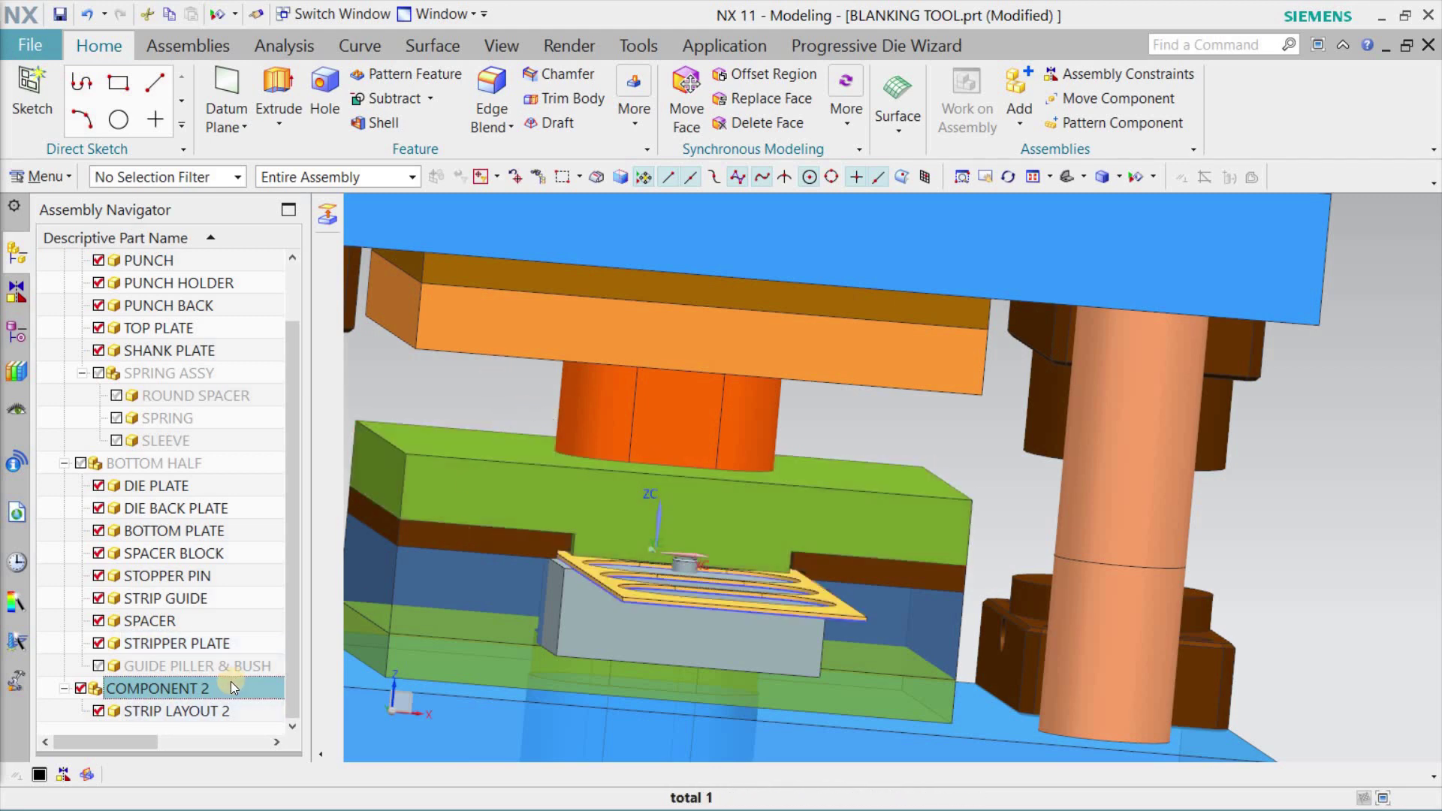
Step: Show the spring assembly between the punch holder and stripper plate, and turn on the guide pillar and bush component
{"action": "left_click", "coordinate": [100, 371]}
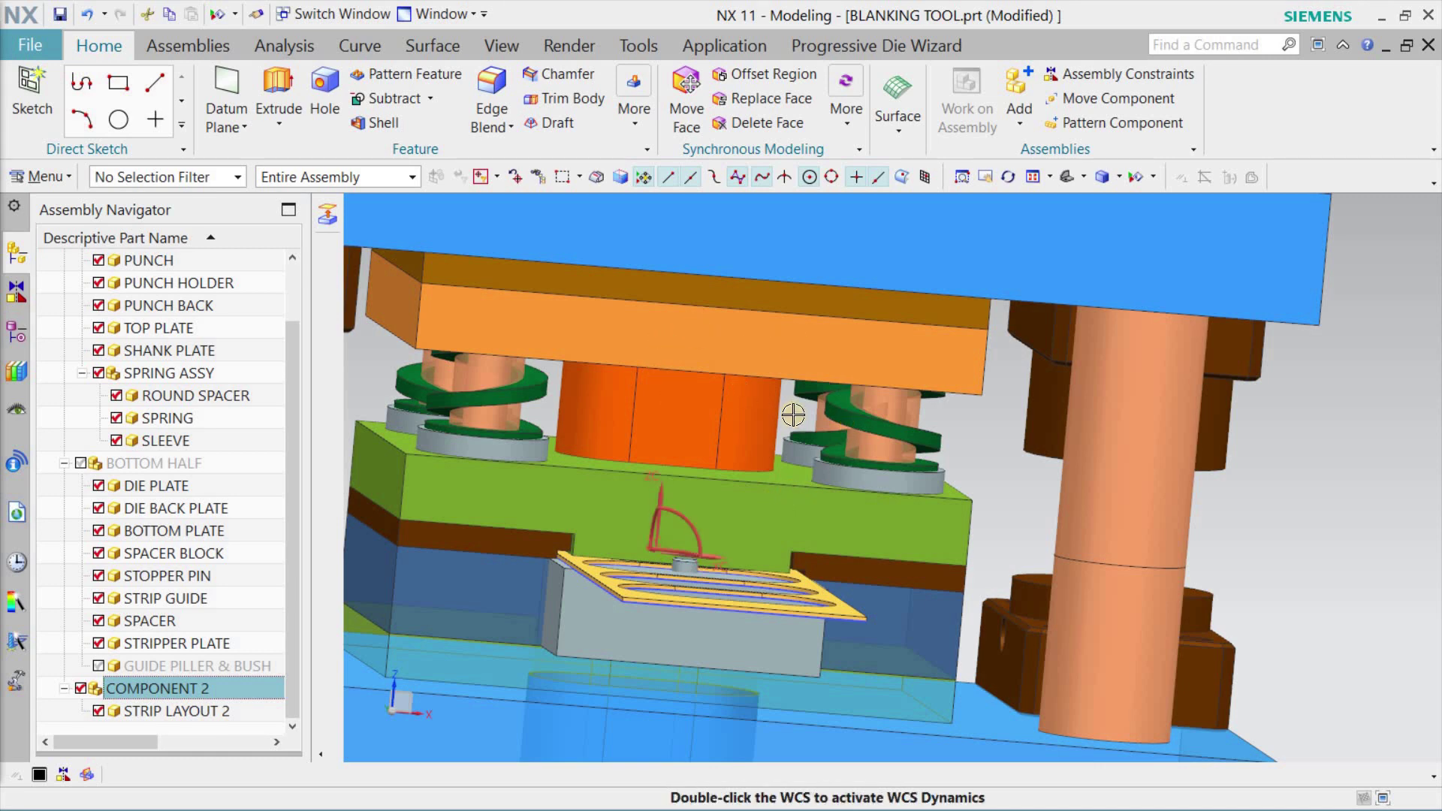
{"action": "scroll", "coordinate": [795, 432], "scroll_direction": "down", "scroll_amount": 3}
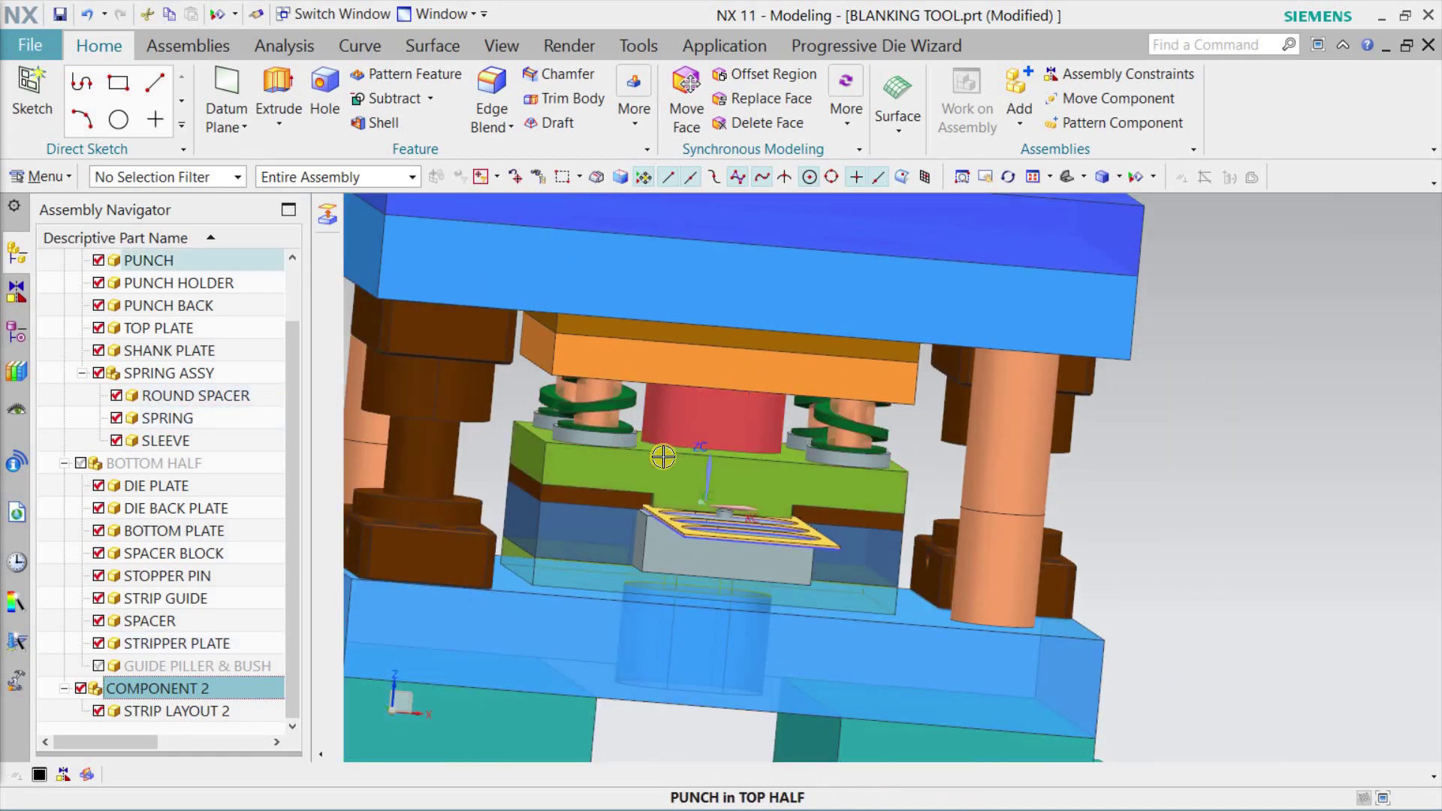
{"action": "scroll", "coordinate": [669, 535], "scroll_direction": "up", "scroll_amount": 3}
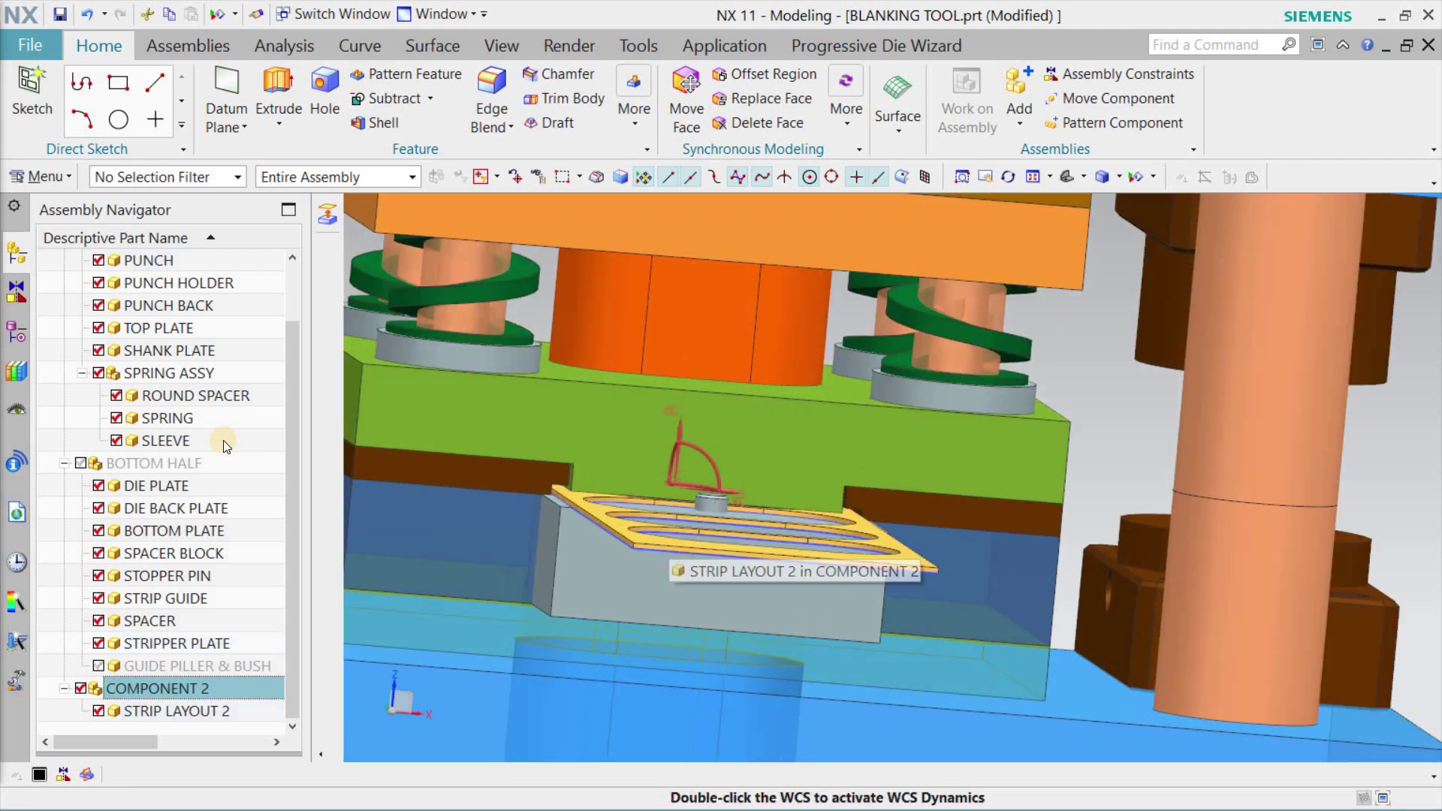
{"action": "left_click", "coordinate": [99, 666]}
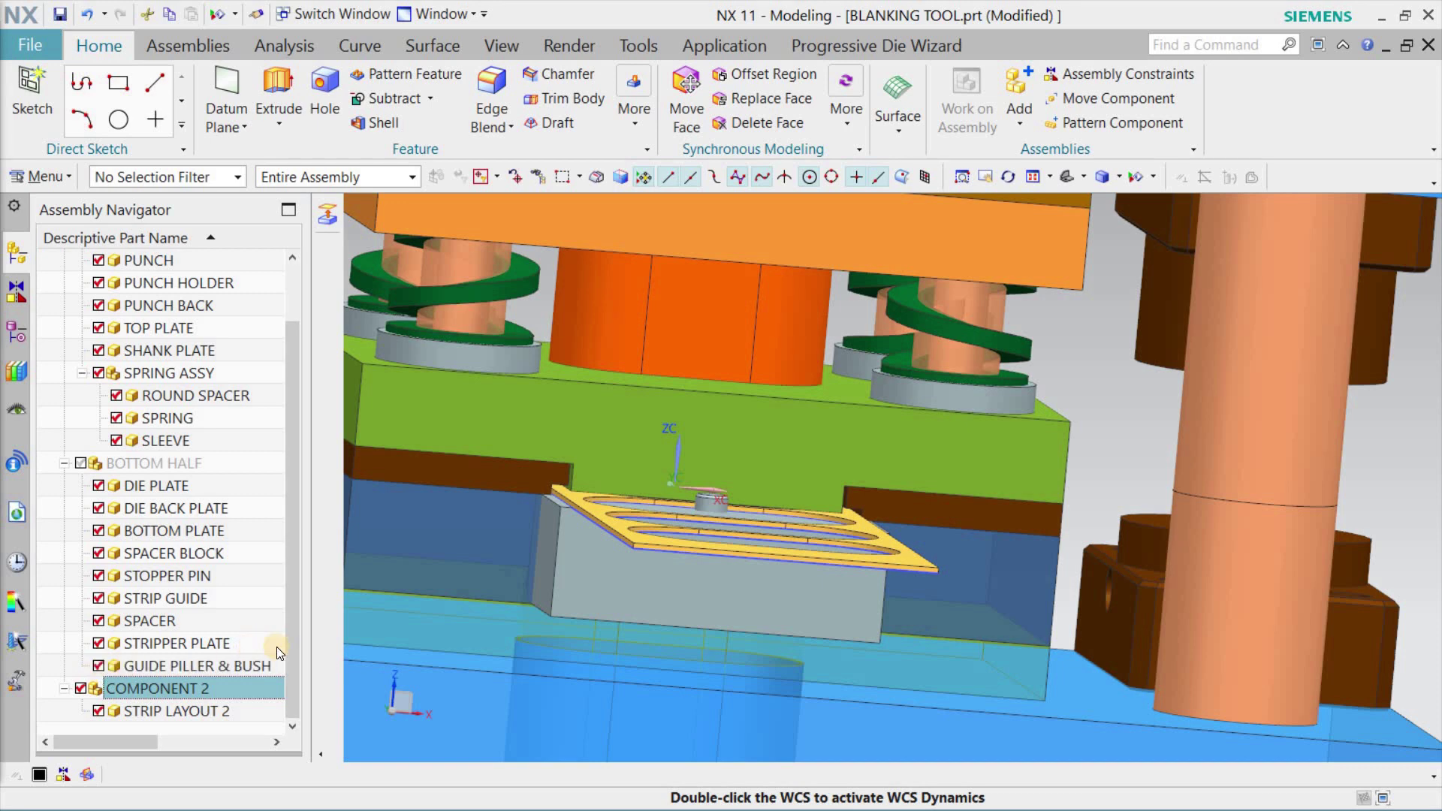
{"action": "key", "text": "ctrl+f"}
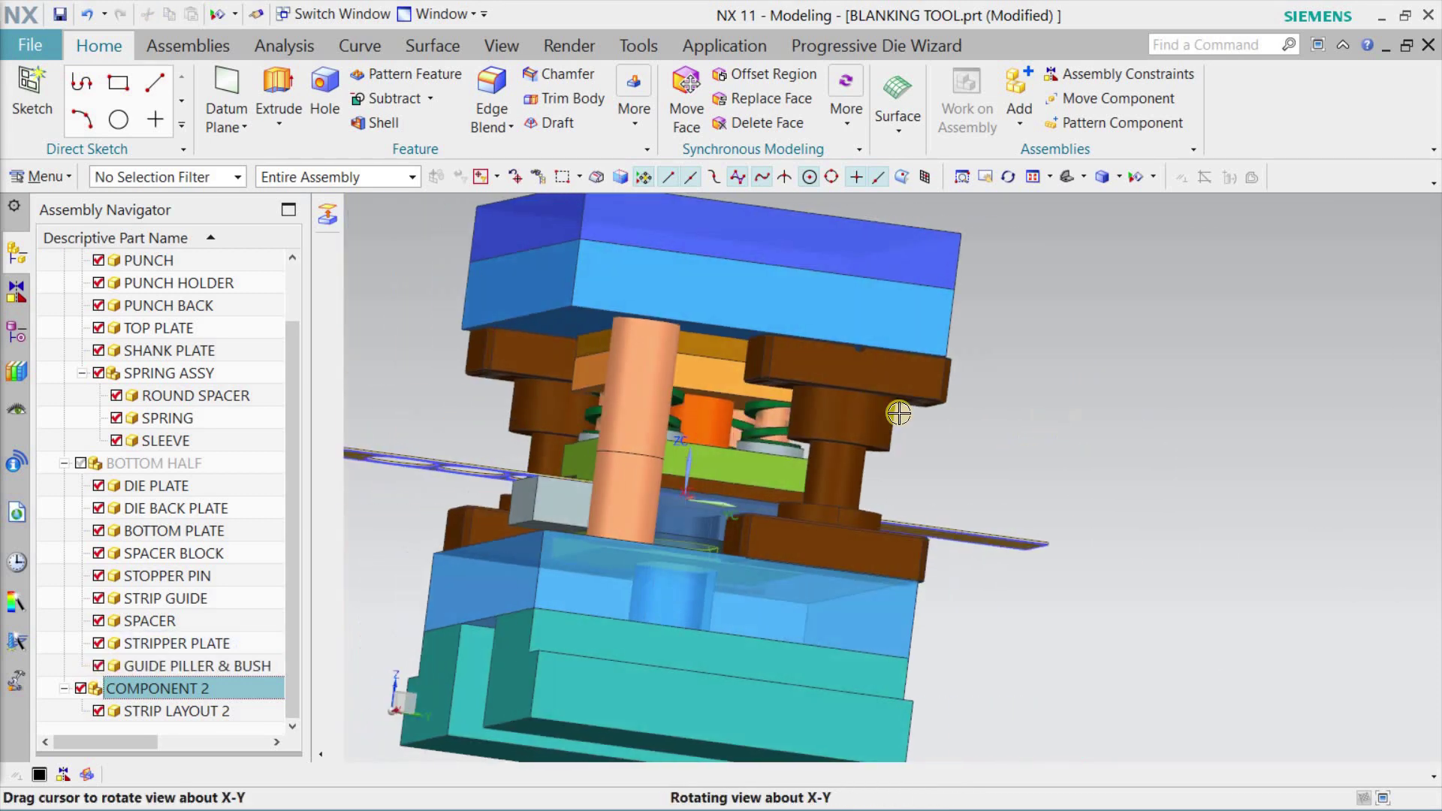